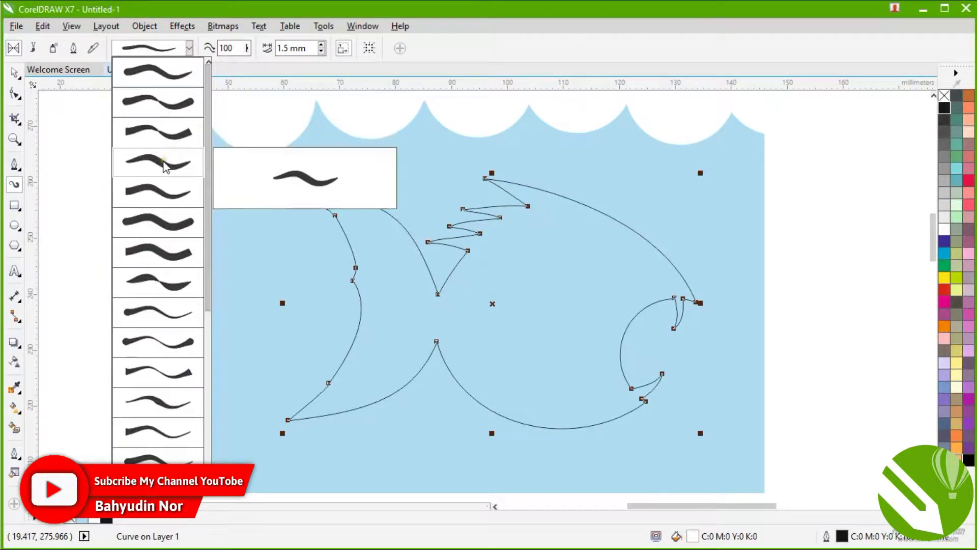
Apply a thin tapered artistic media preset stroke to the fish outline and set its stroke width to 1.0 mm.
click(156, 402)
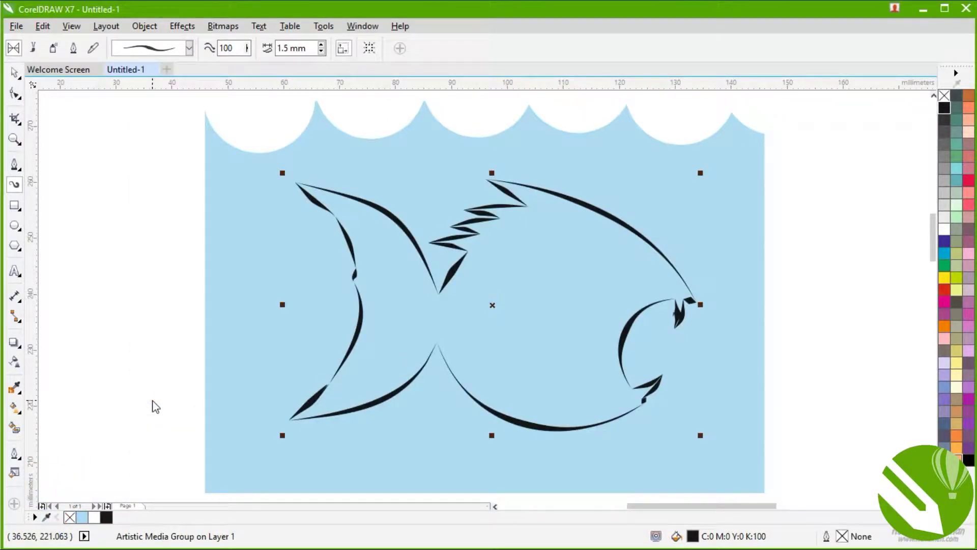
click(321, 51)
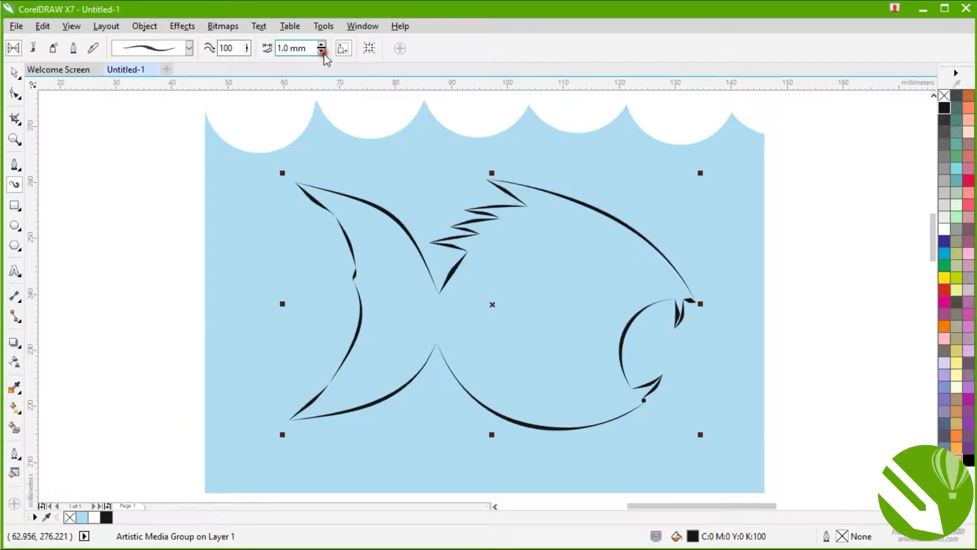
click(321, 51)
click(321, 45)
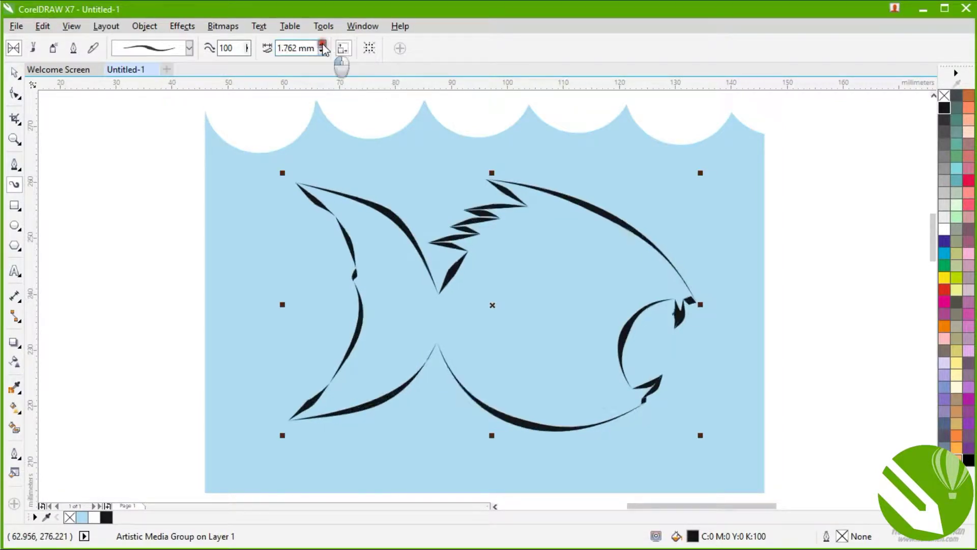
click(321, 45)
double_click(305, 48)
text(1)
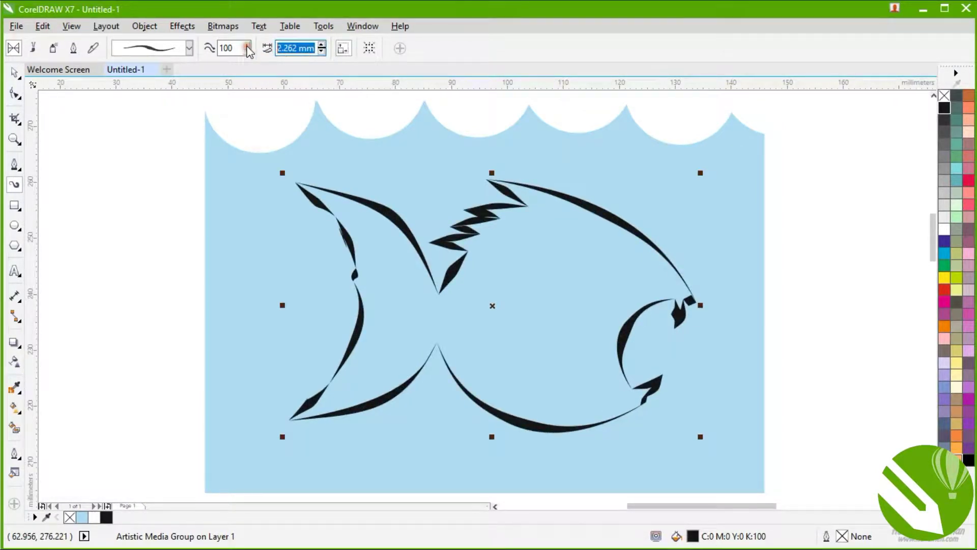
key(Return)
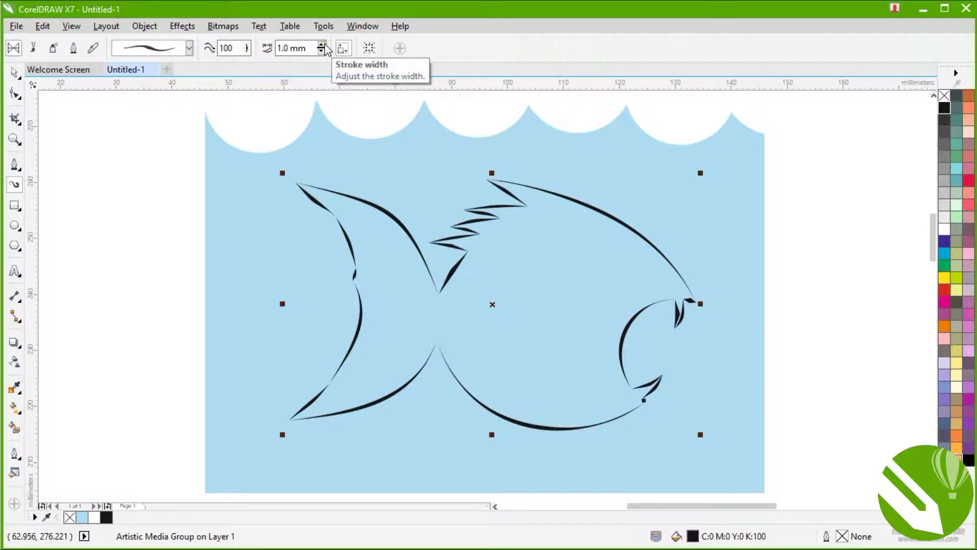
Change the fish outline's artistic media stroke to the fourth preset, a fuller tapered wave, and deselect the outline.
click(188, 48)
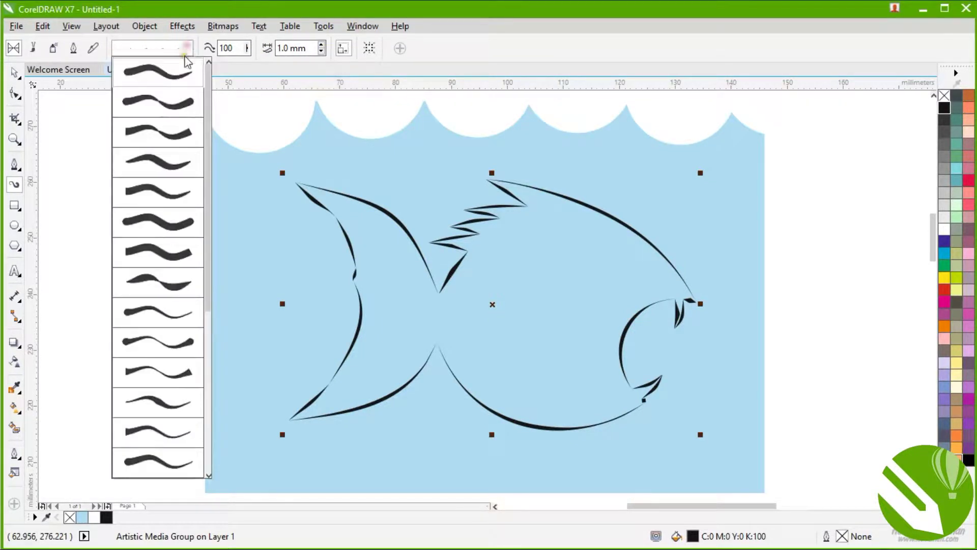
click(157, 163)
click(153, 165)
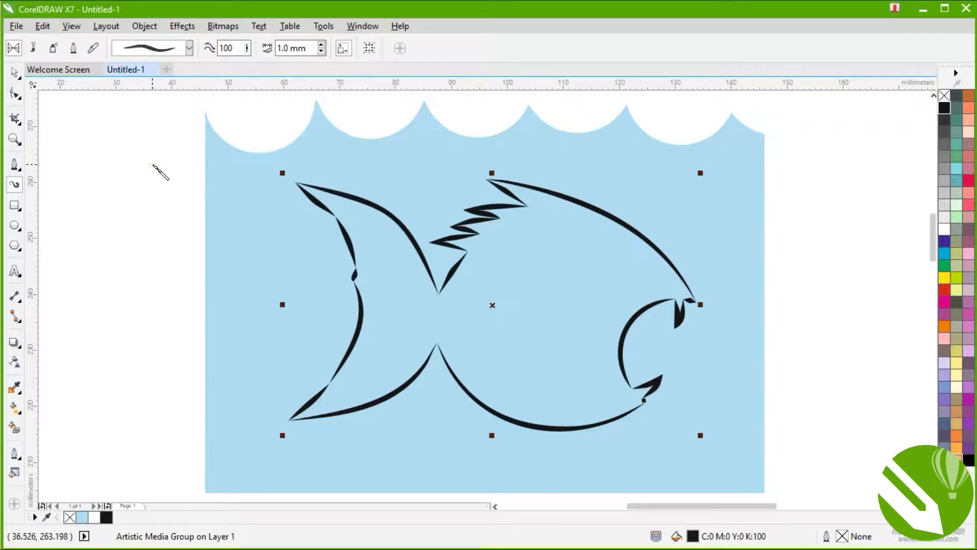
click(14, 72)
click(81, 144)
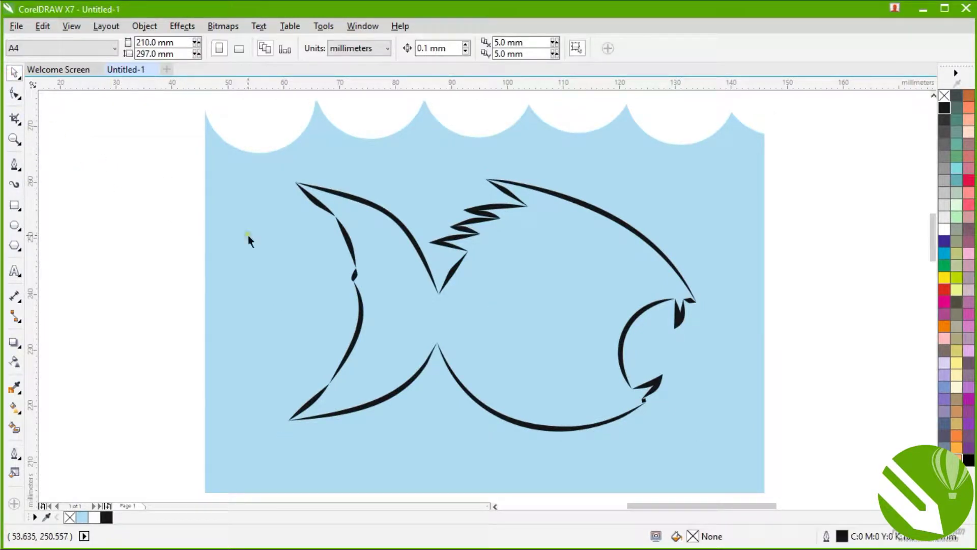
Fill the area enclosed by the fish outline with white using Smart Fill, leaving nothing selected.
click(15, 430)
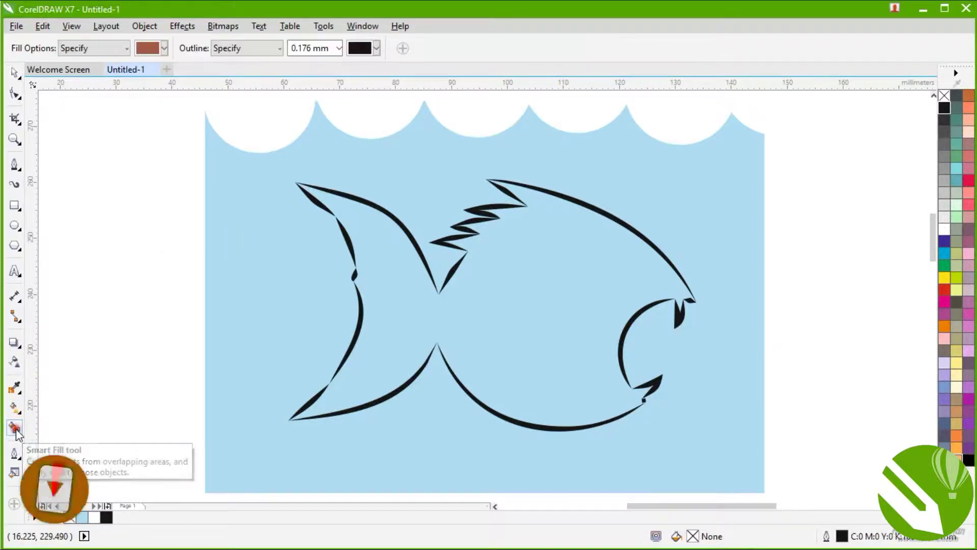
click(166, 49)
click(187, 74)
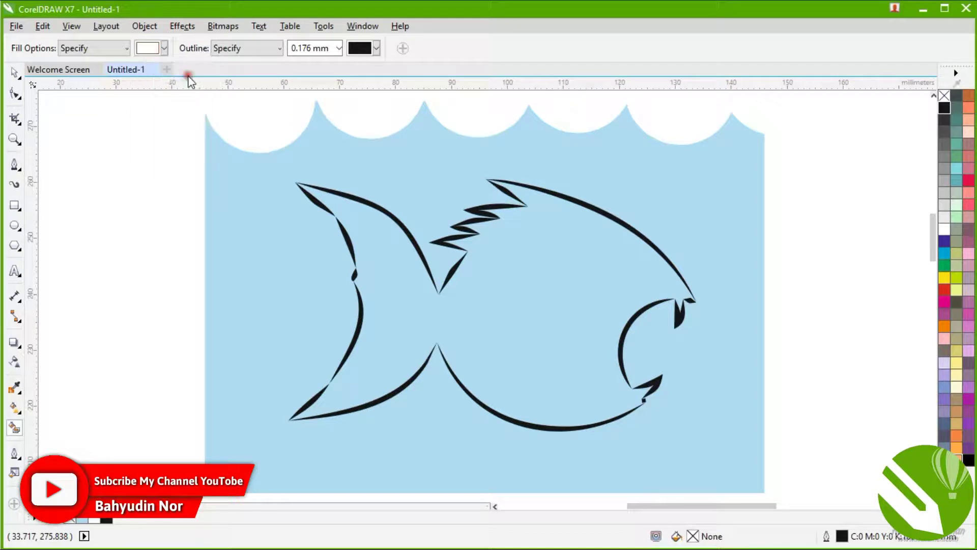
click(485, 304)
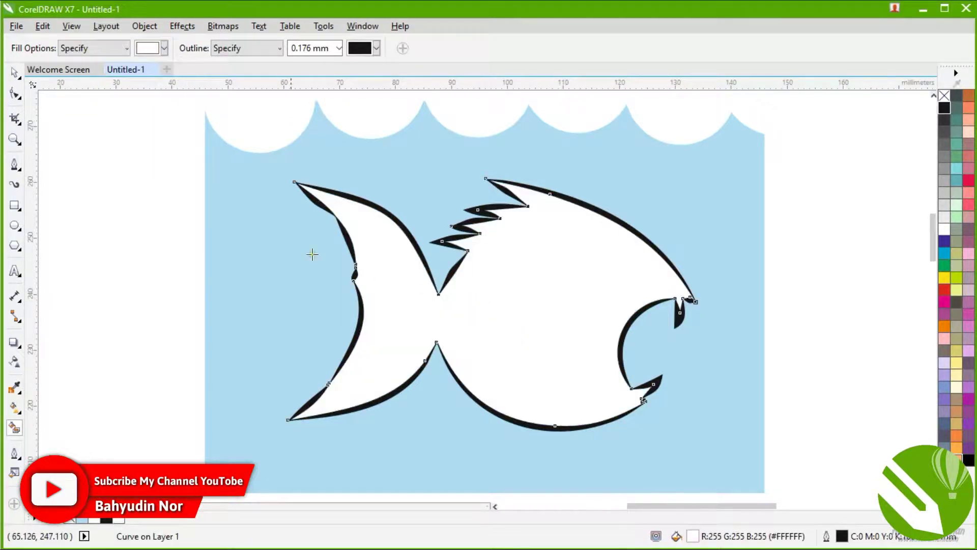
click(14, 74)
click(192, 305)
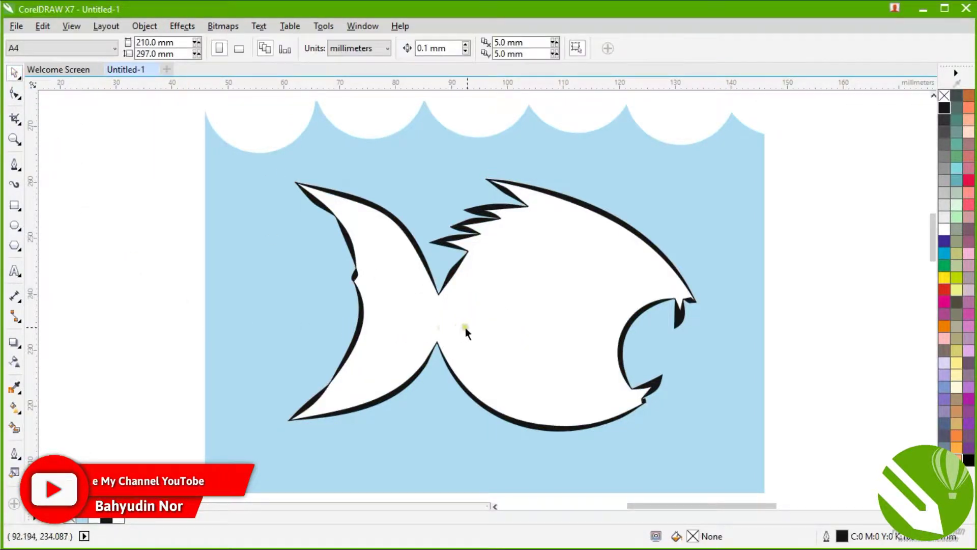
Remove the outline from the white fish shape, test-moving the shape off the drawing and undoing each move.
drag(493, 330, 655, 377)
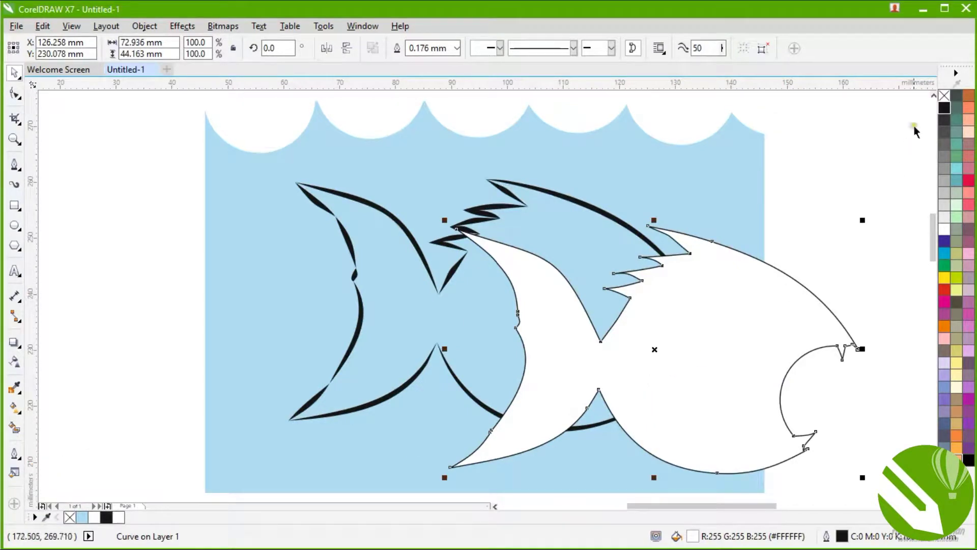
key(ctrl+z)
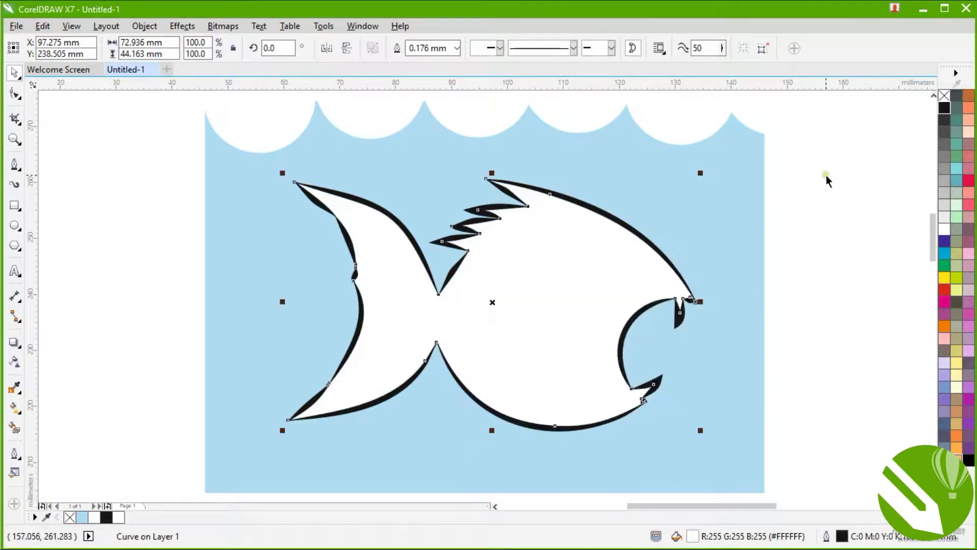
right_click(944, 95)
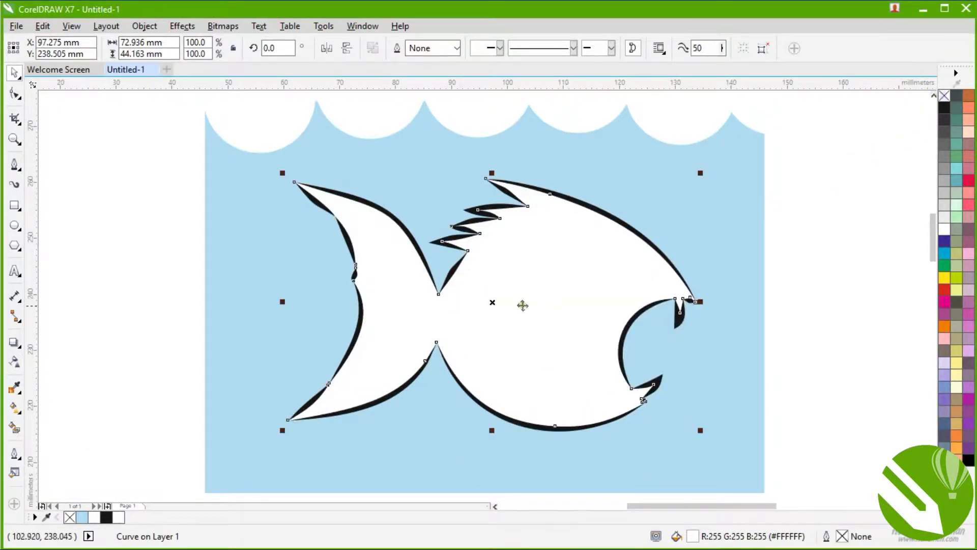
drag(512, 308, 642, 356)
key(ctrl+z)
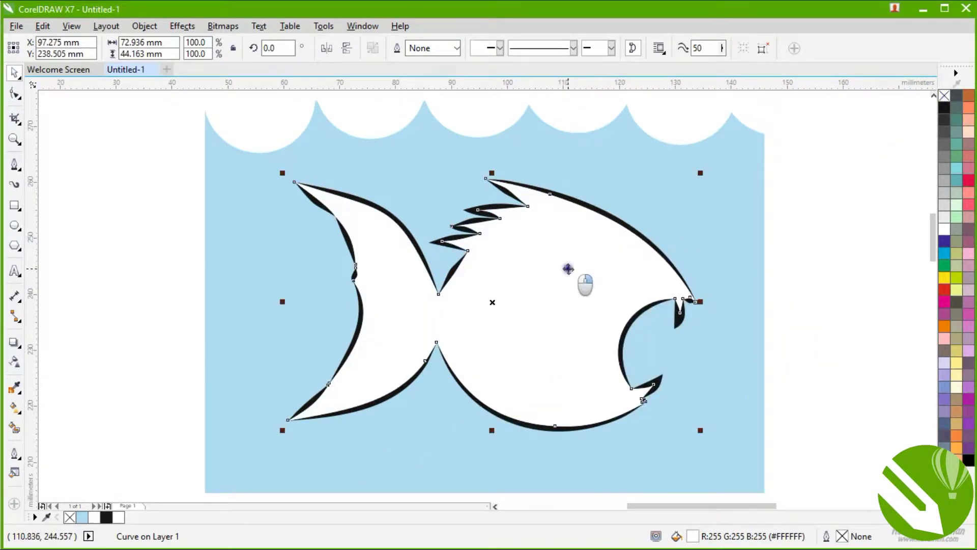
Reorder the white fish shape so that it lies behind the black brushed outline.
right_click(567, 269)
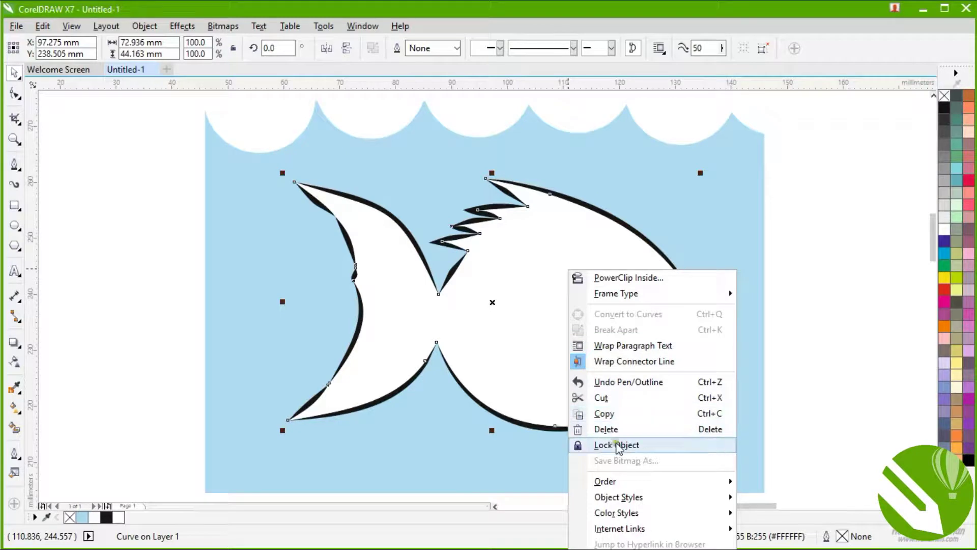
mouse_move(623, 483)
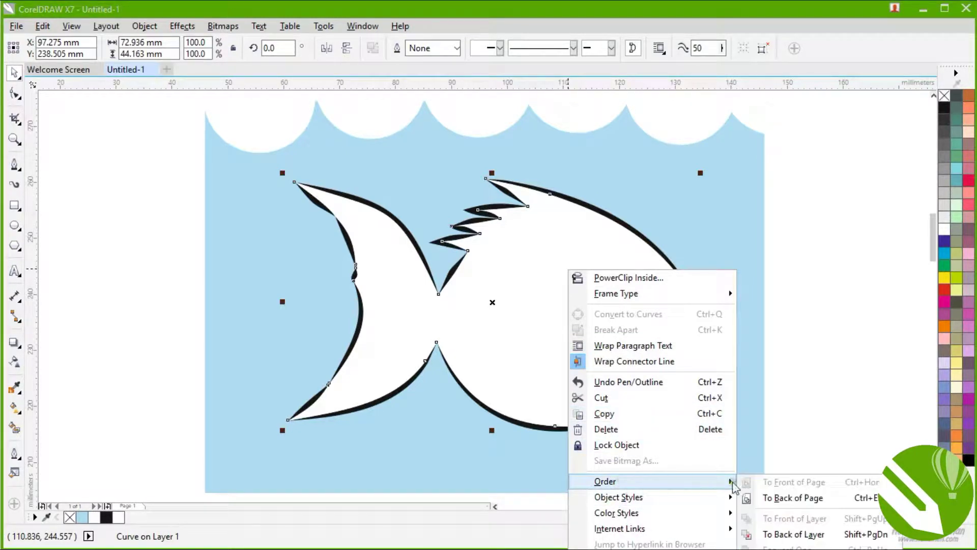
click(766, 534)
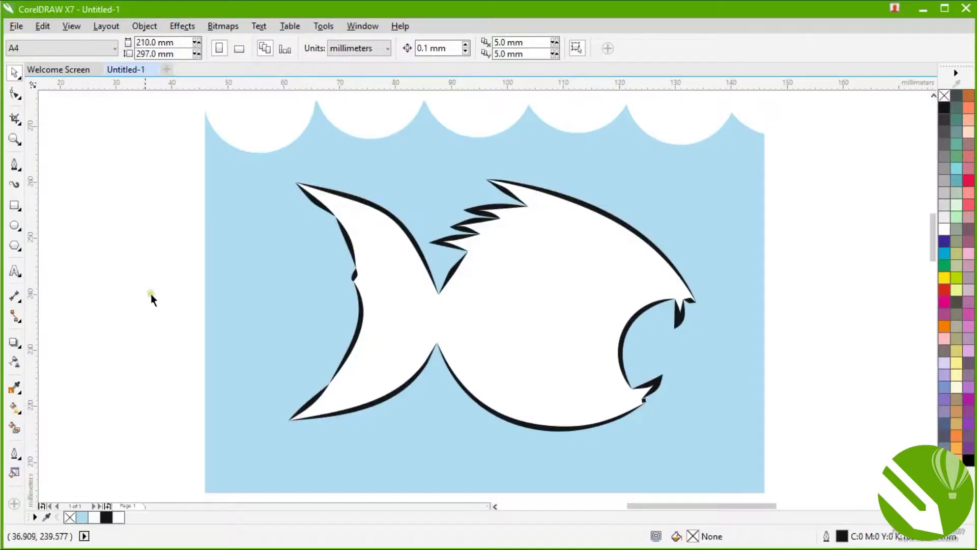
Draw an open side fin with a scalloped rear edge on the fish body using a 1.0 mm artistic media stroke.
click(14, 185)
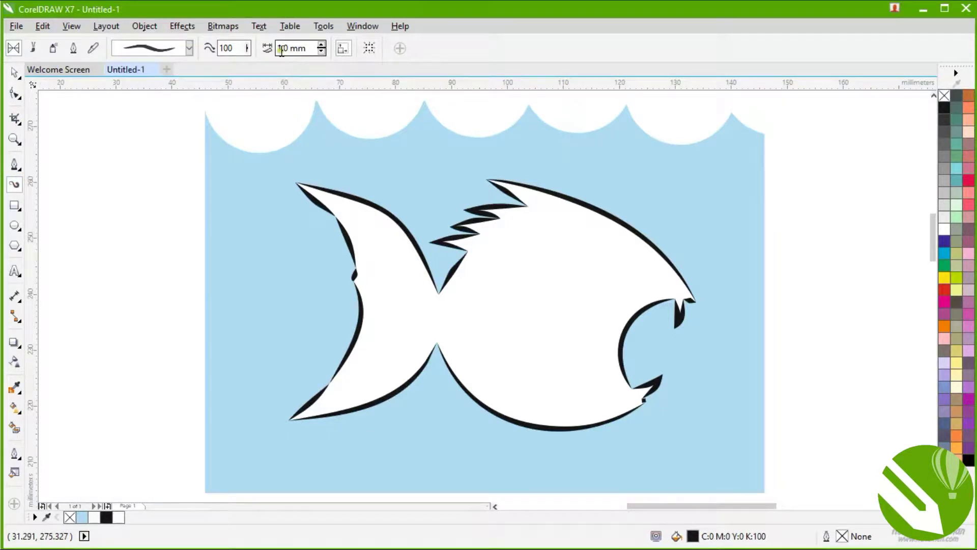
mouse_move(580, 290)
mouse_down()
mouse_move(532, 273)
mouse_move(535, 357)
mouse_move(585, 337)
mouse_up()
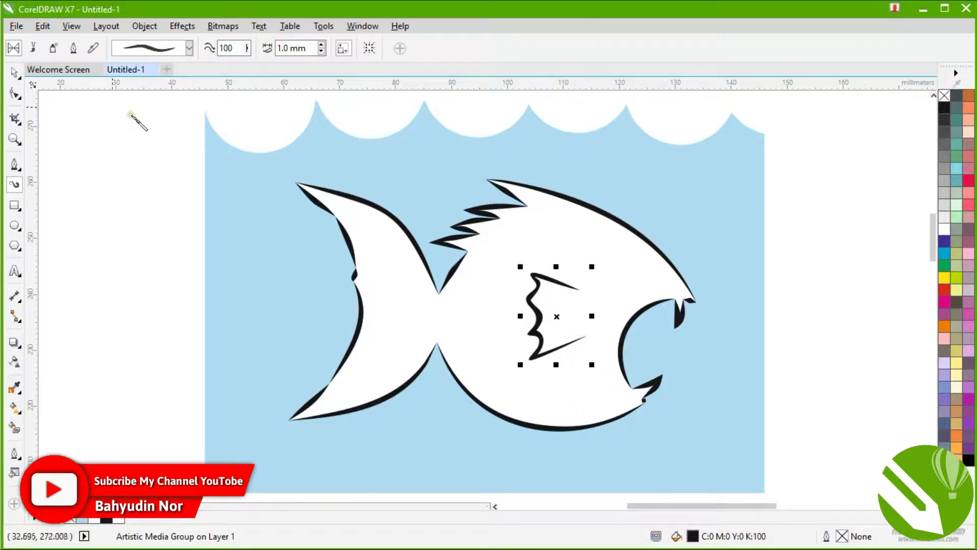
Reshape the fin by extending its upper end and making a scallop node a cusp, and shift the fin slightly down and left.
click(15, 94)
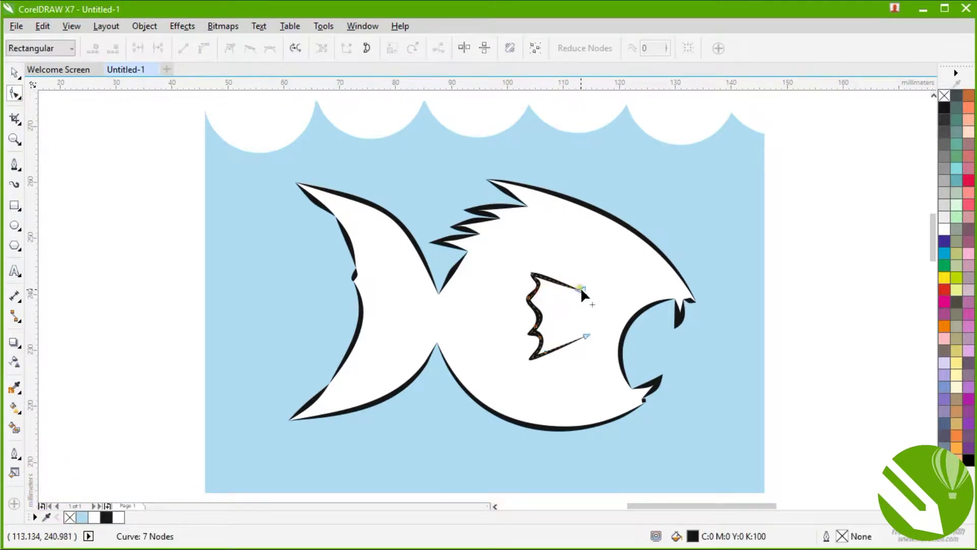
mouse_move(580, 289)
mouse_down()
mouse_move(598, 301)
mouse_move(562, 328)
mouse_move(576, 328)
mouse_up()
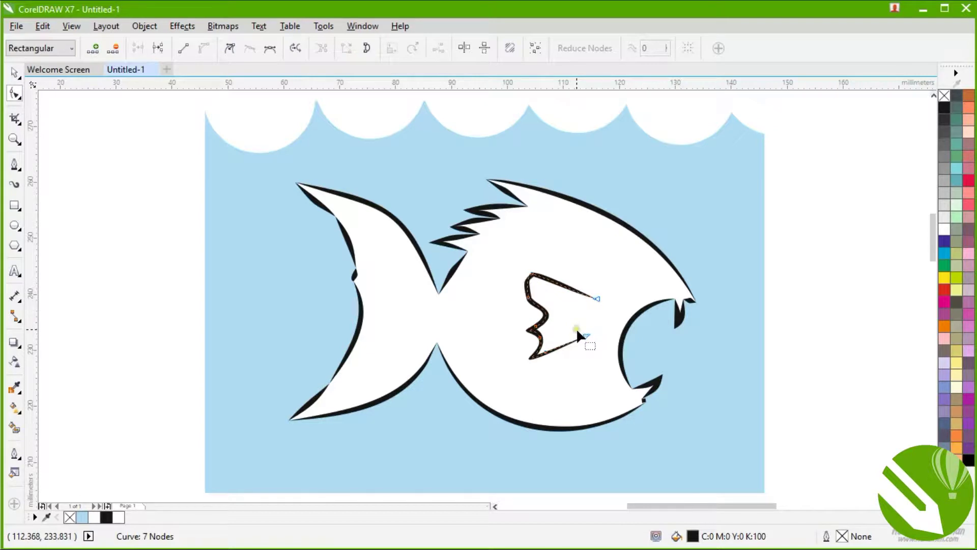
click(529, 299)
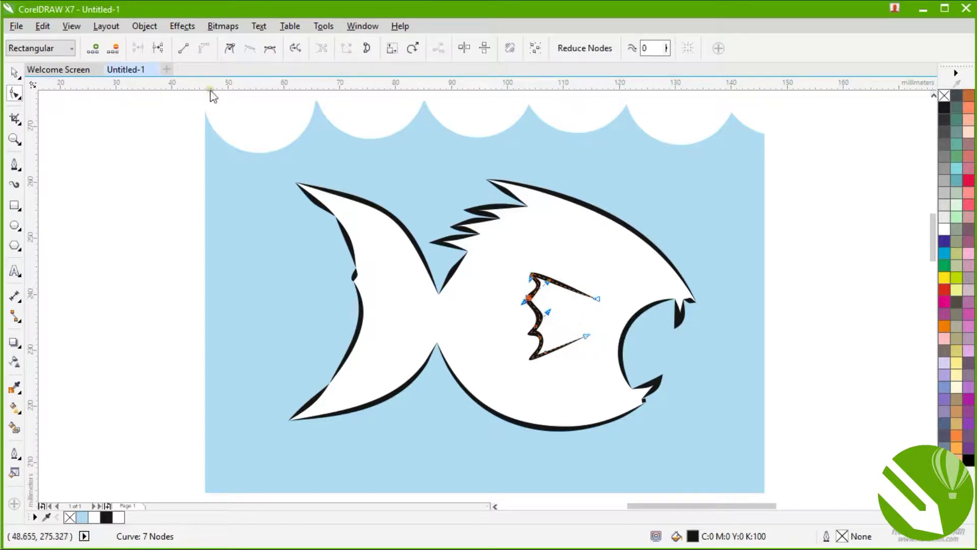
click(229, 49)
drag(514, 304, 567, 357)
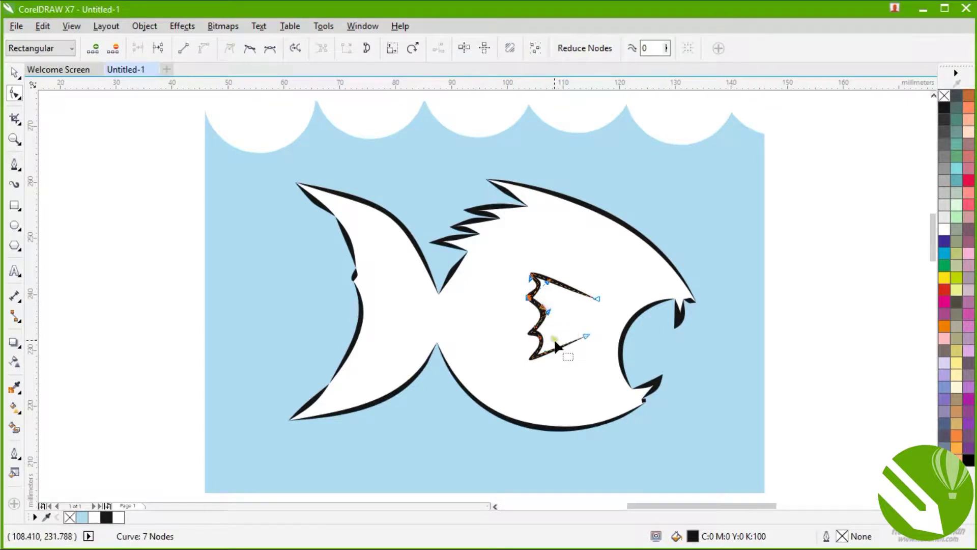
key(space)
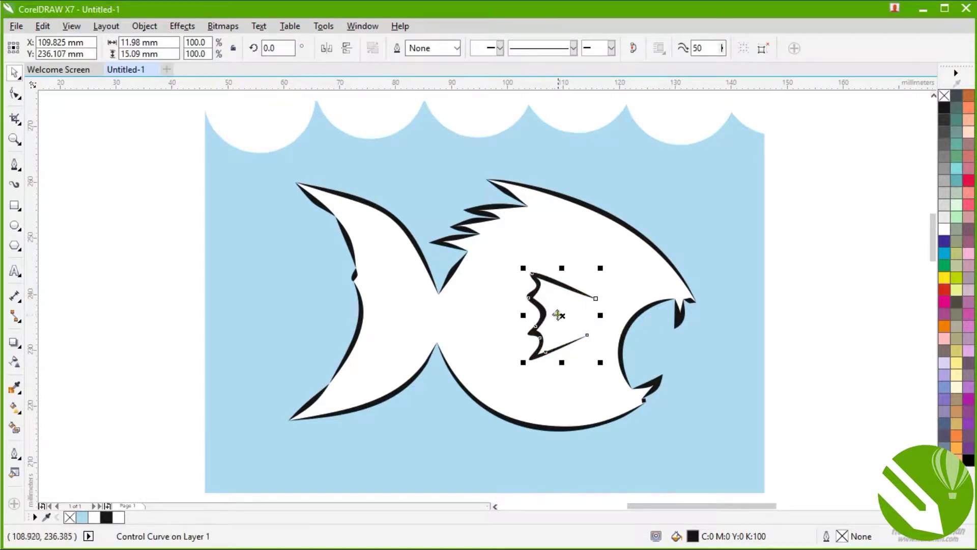
drag(558, 315, 551, 326)
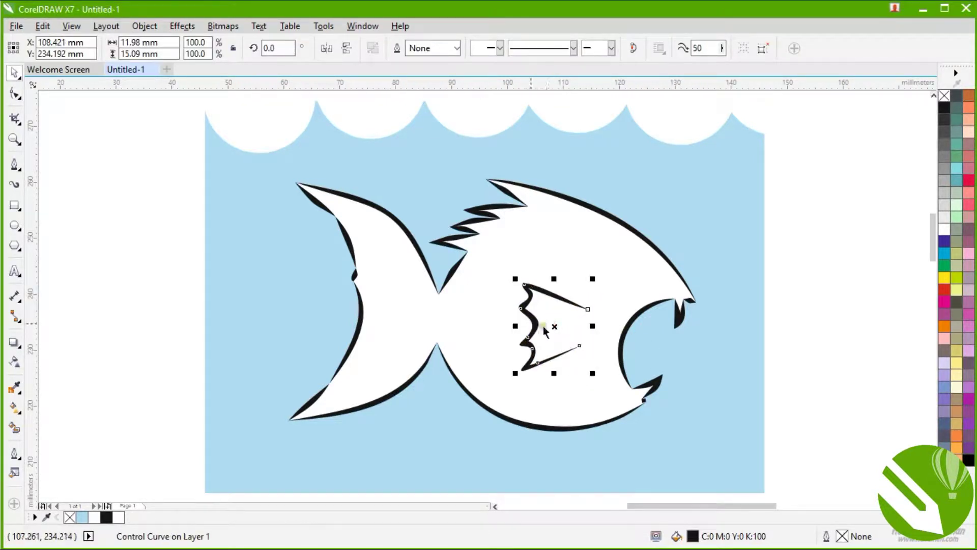
Draw a nearly round 3-point ellipse about 10.4 by 10.1 mm on the fish's head as its eye.
click(15, 228)
click(77, 240)
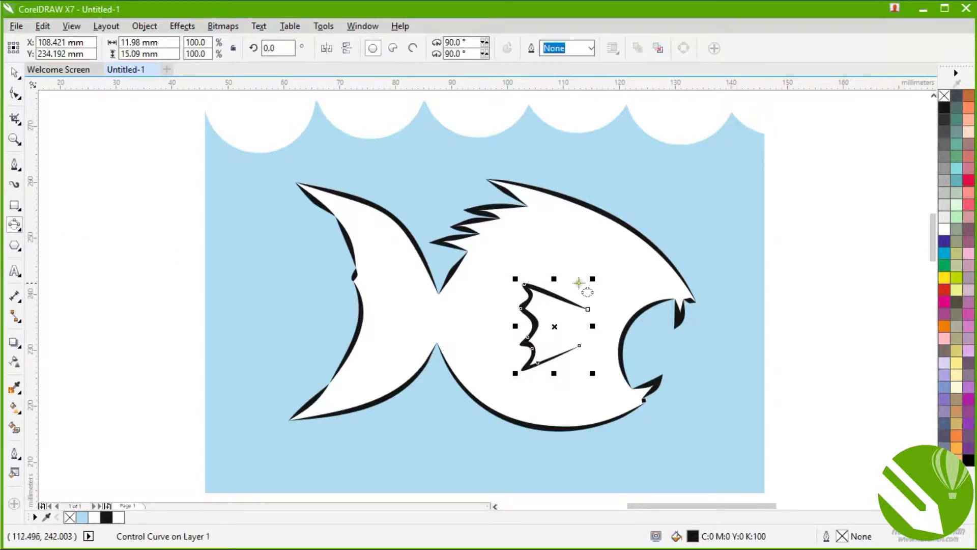
drag(594, 288, 648, 260)
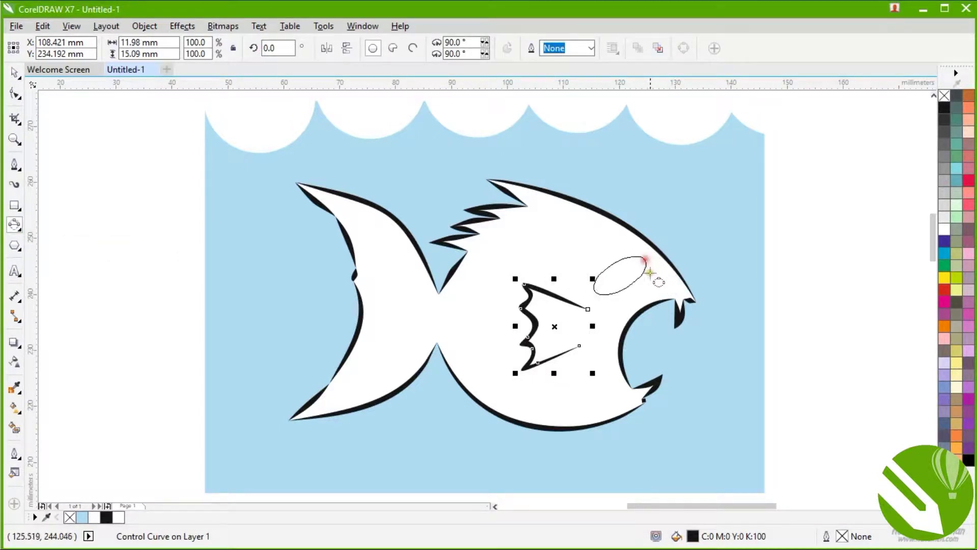
click(655, 285)
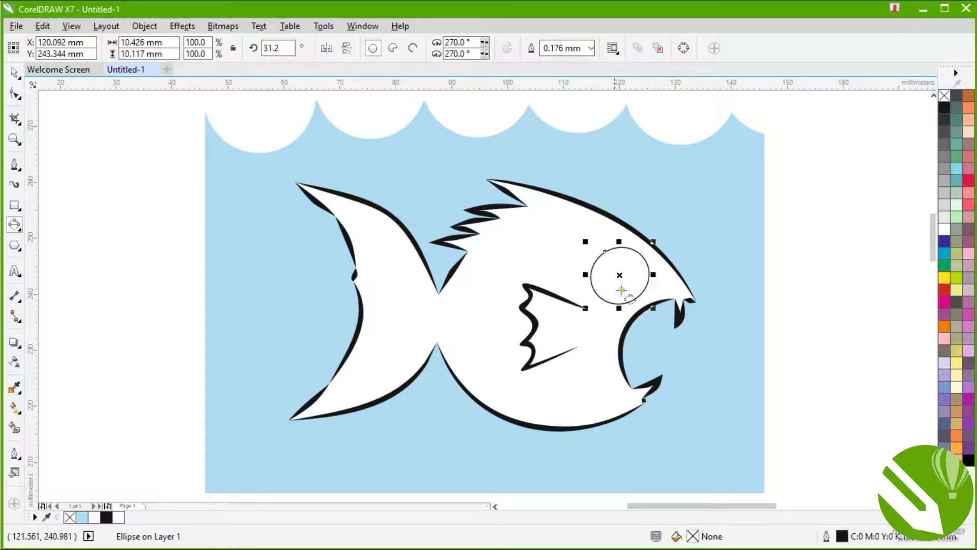
Apply the tapered artistic media stroke to the eye circle with a 0.762 mm stroke width, and deselect it.
click(19, 188)
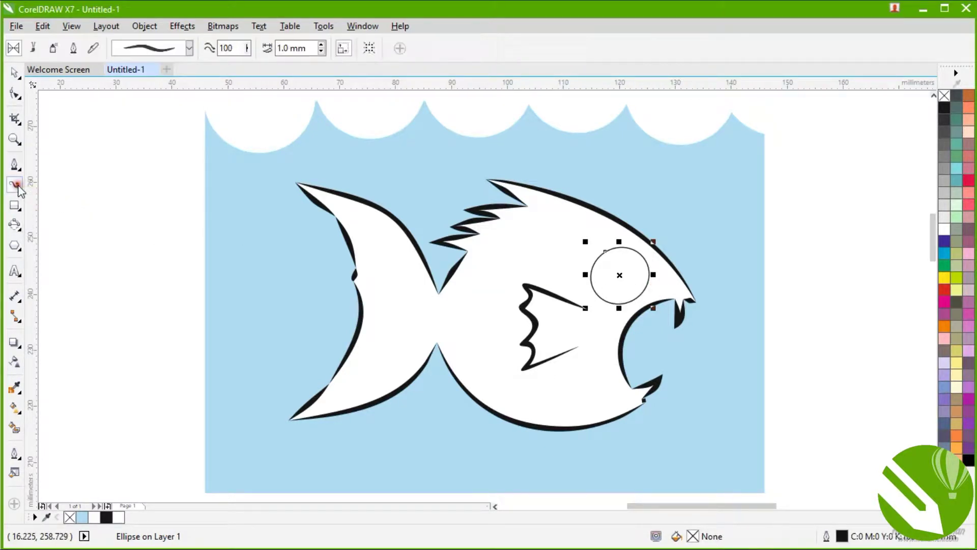
click(322, 51)
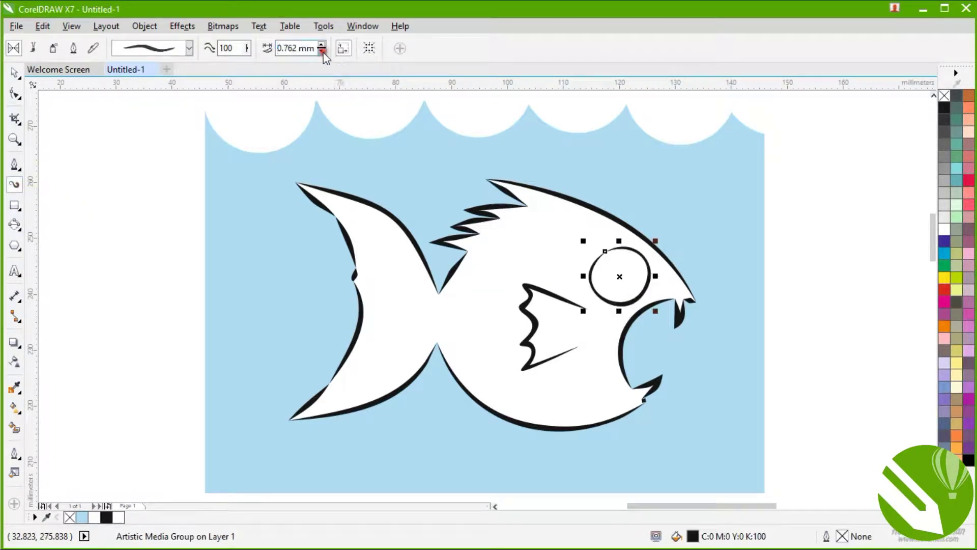
click(321, 45)
click(322, 52)
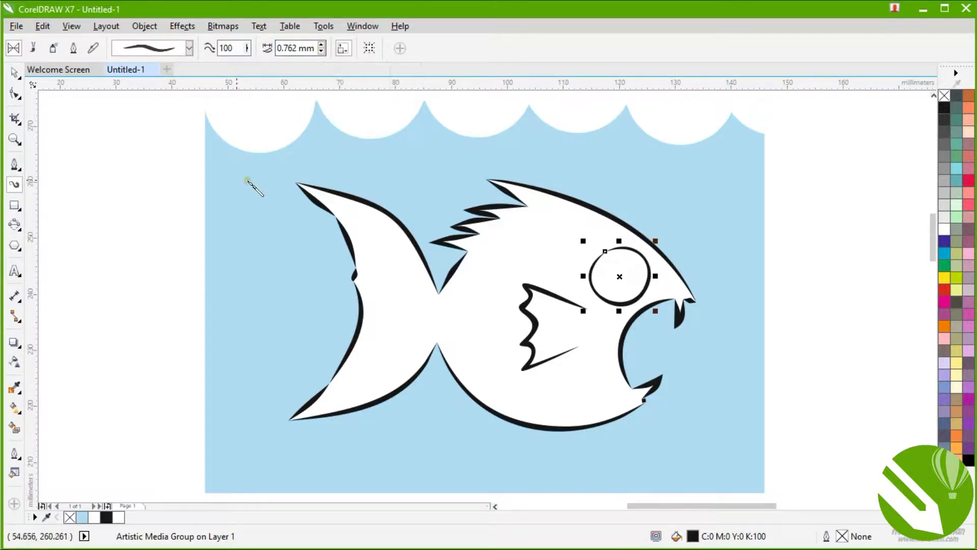
click(14, 73)
click(92, 156)
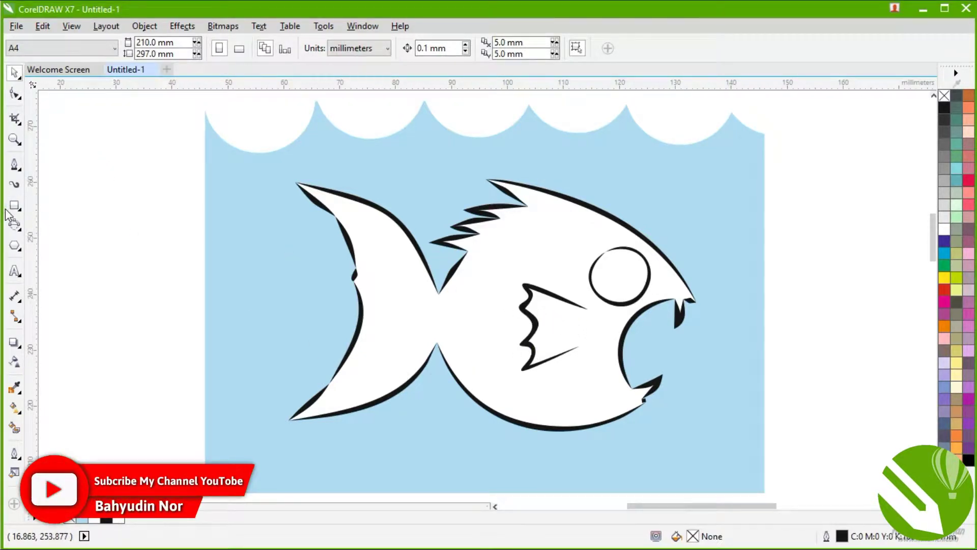
Fill the fish body with pale yellow (C:0 M:0 Y:40 K:0).
click(545, 250)
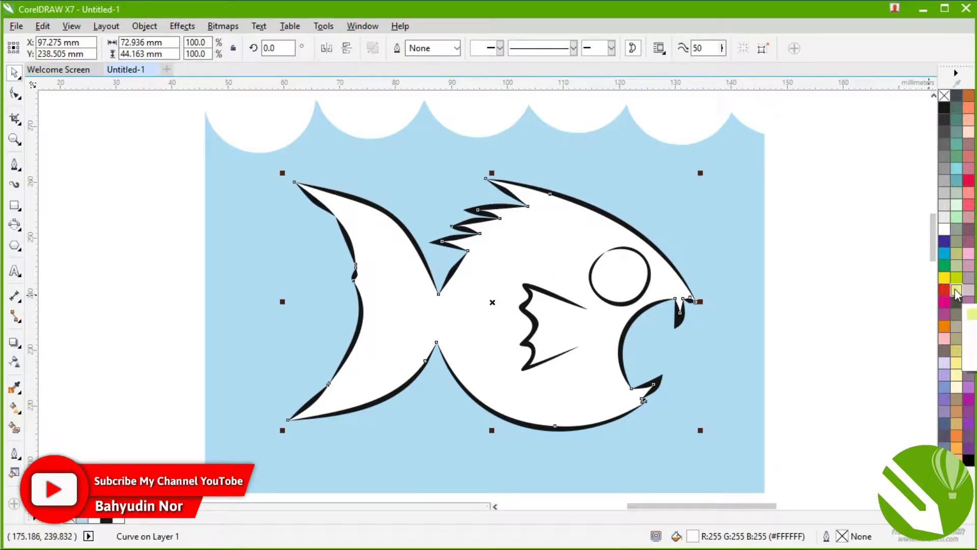
click(956, 376)
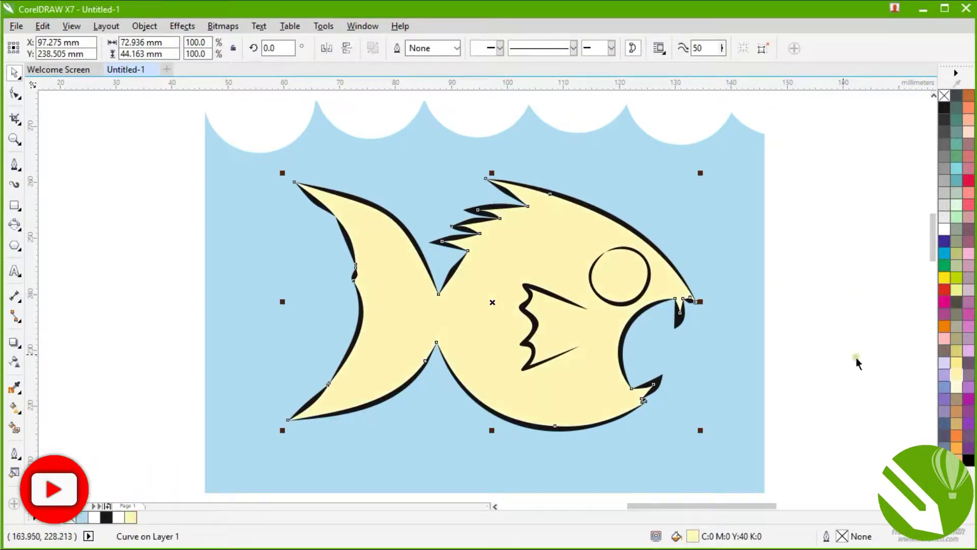
click(634, 276)
drag(633, 276, 680, 257)
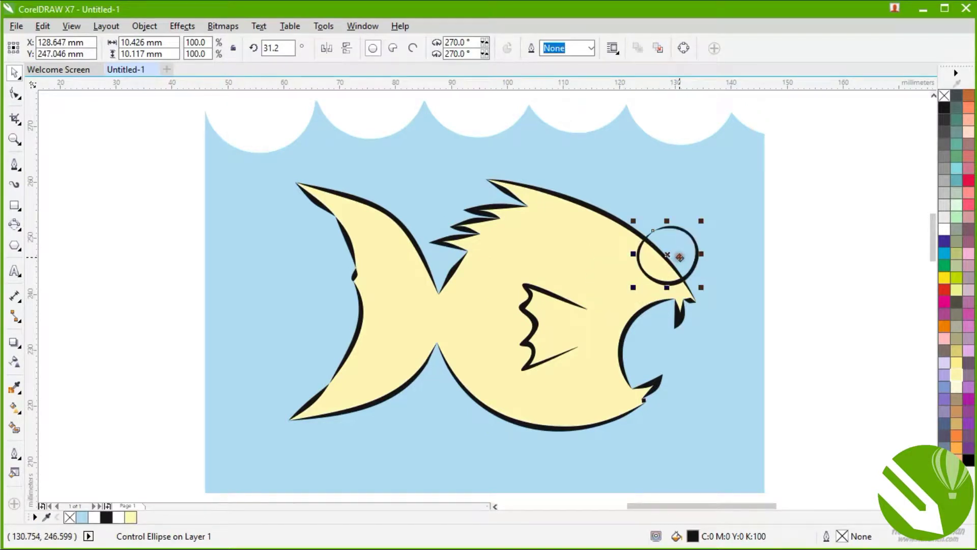
key(ctrl+z)
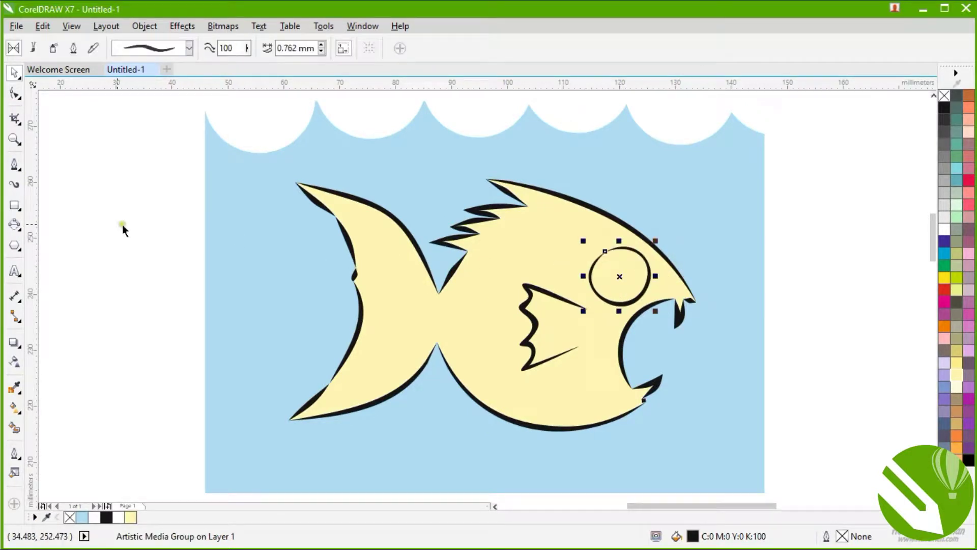
Use Smart Fill to fill the inside of the eye circle with white.
click(14, 428)
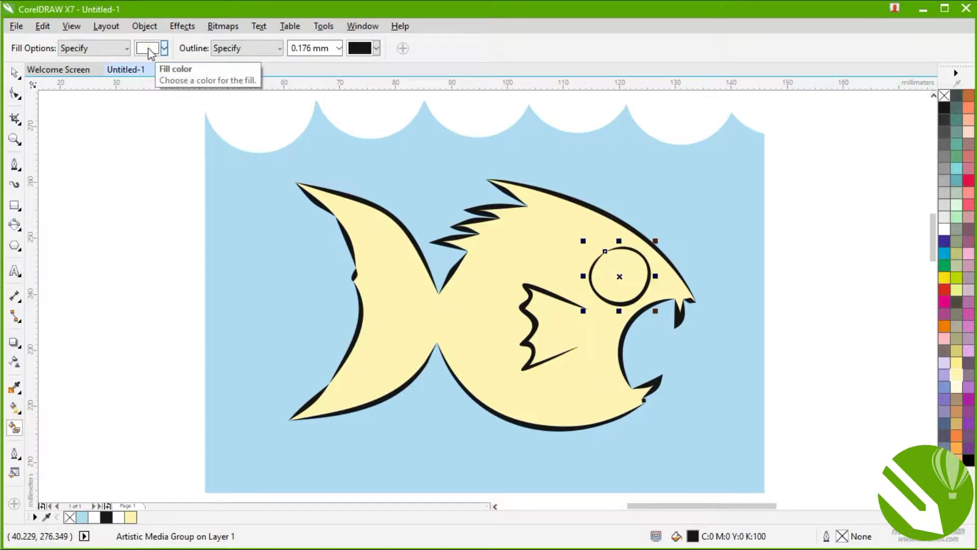
click(617, 281)
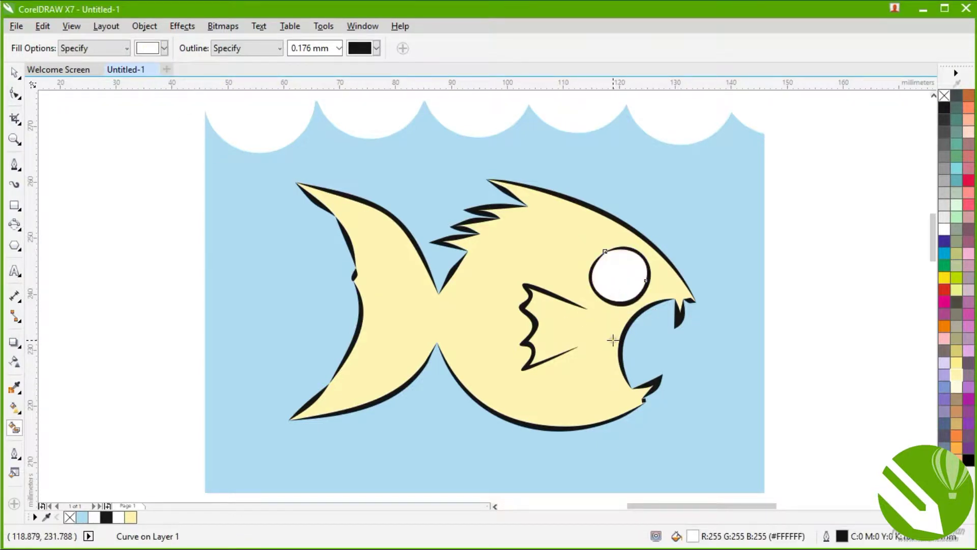
Draw an ellipse about 7.9 by 7.2 mm overlapping the eye's lower right edge as the pupil and fill it with black.
click(20, 228)
click(35, 224)
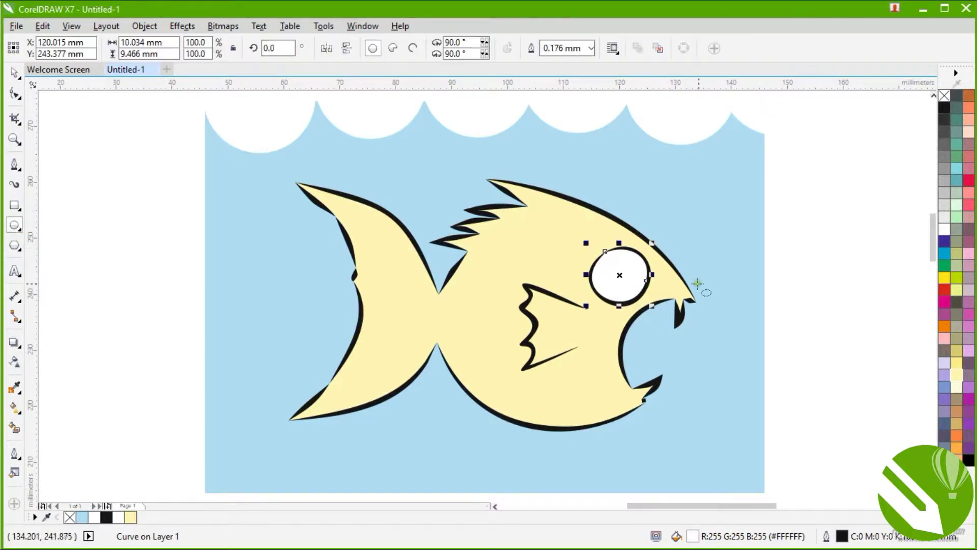
drag(627, 272, 643, 286)
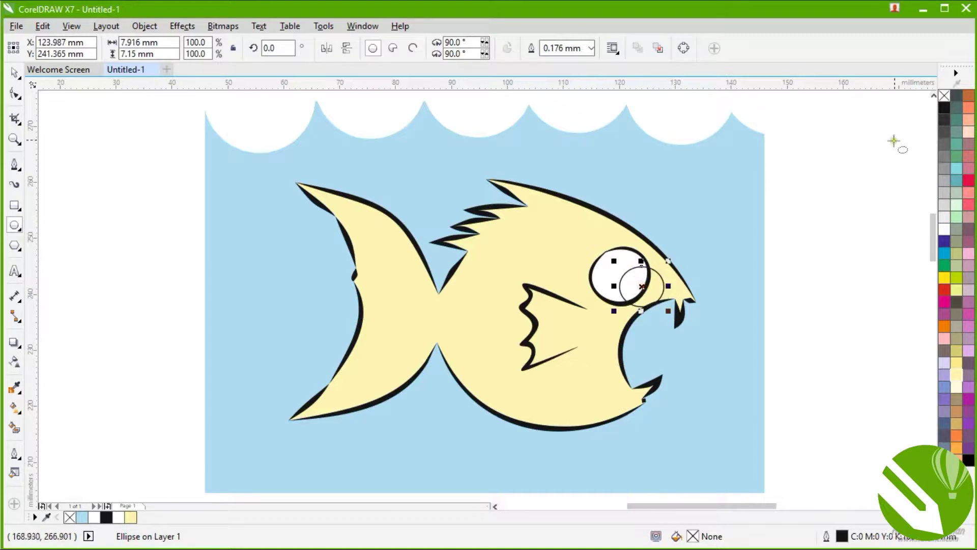
click(944, 108)
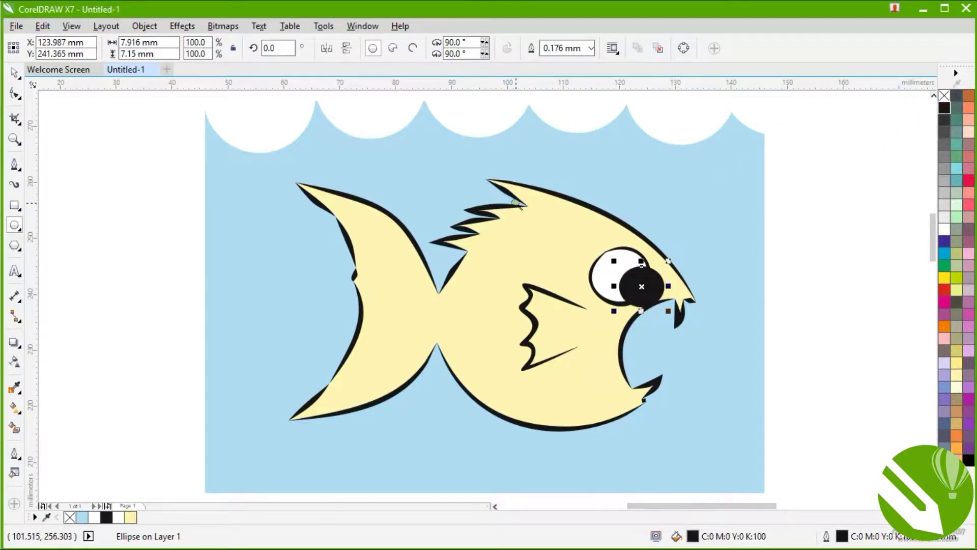
Remove the outline from both the white eye fill and the black pupil ellipse, and deselect them.
scroll(677, 331, up, 3)
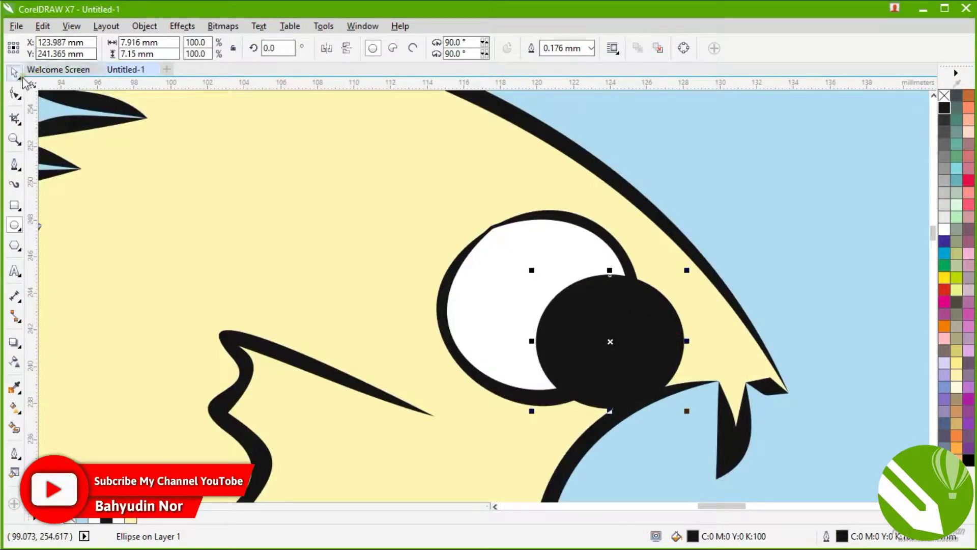
click(15, 73)
click(476, 281)
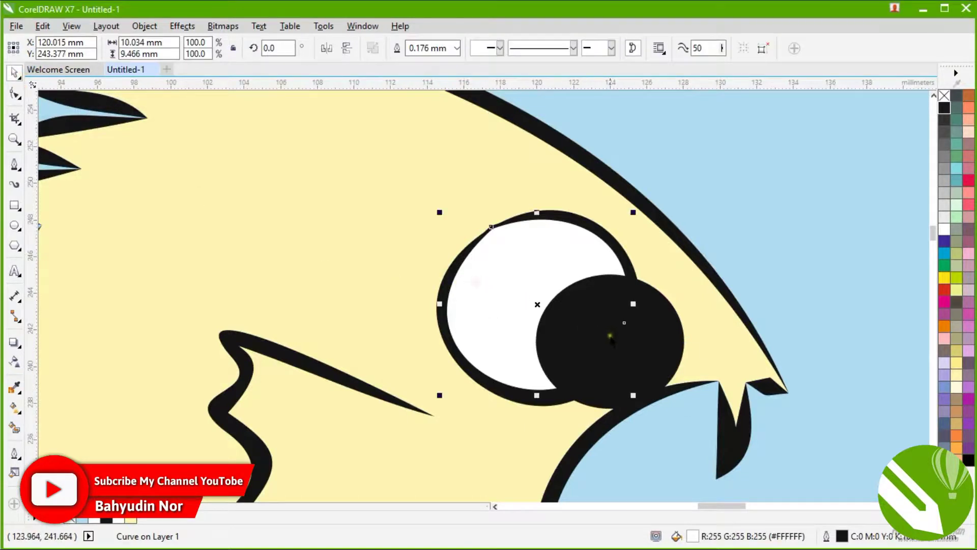
shift+click(650, 364)
drag(650, 364, 744, 276)
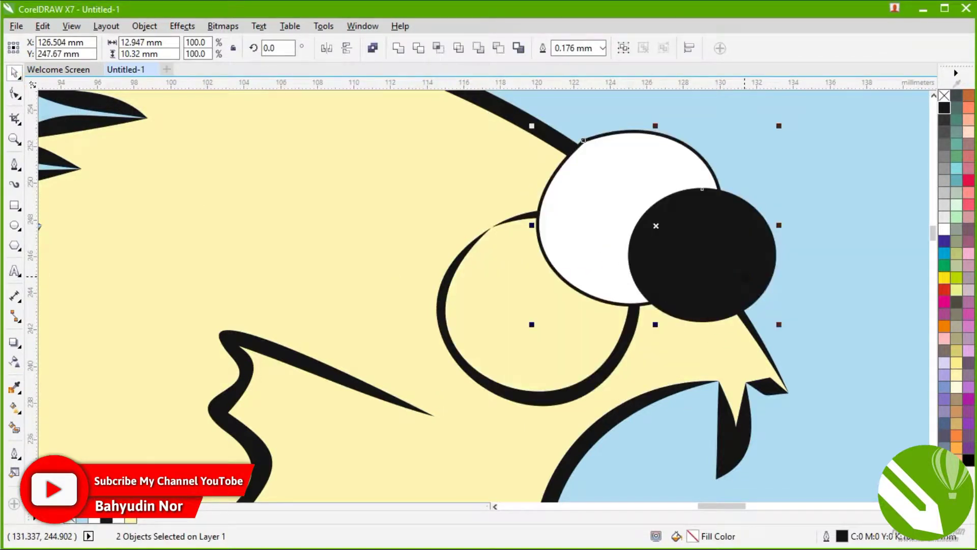
key(ctrl+z)
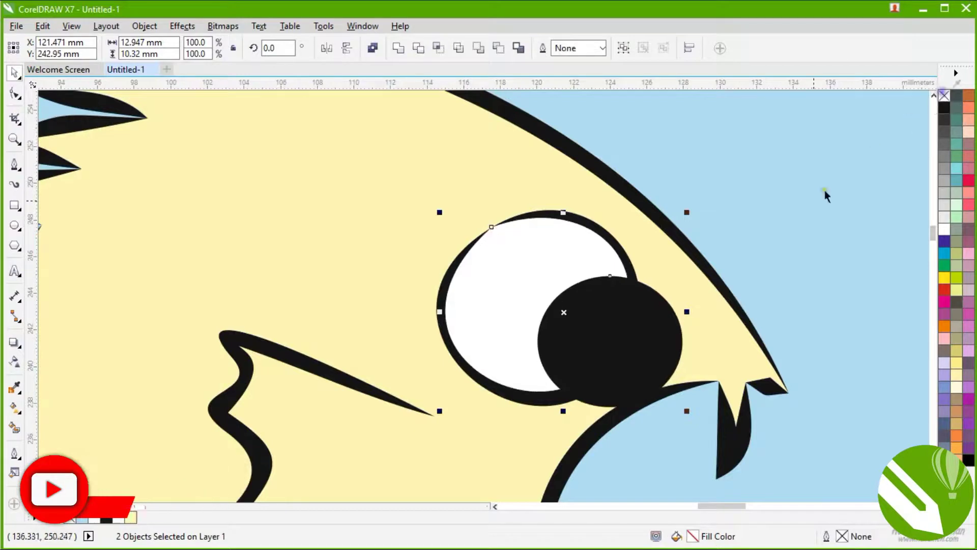
click(774, 245)
Move the pupil about 1.4 mm left and intersect it with the white eye shape.
click(630, 348)
drag(629, 347, 602, 340)
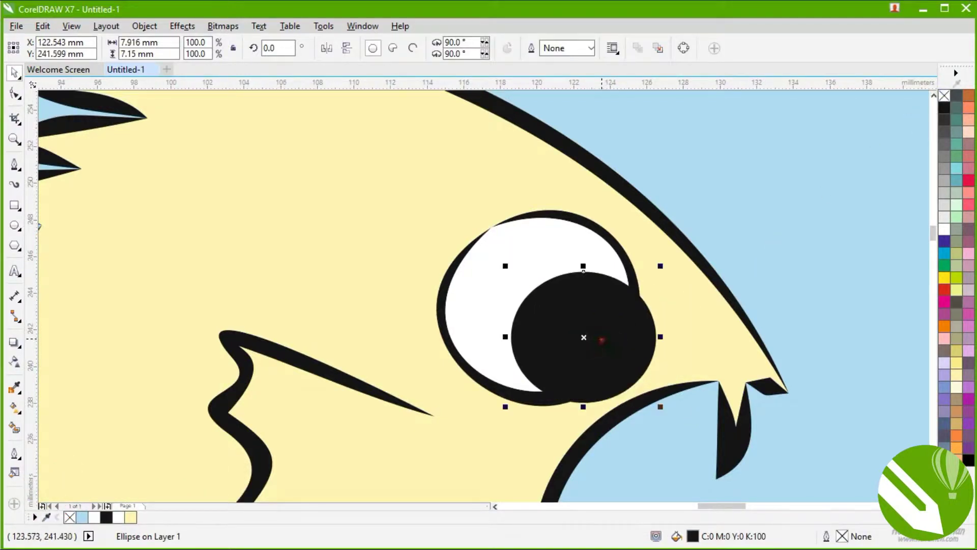
shift+click(539, 254)
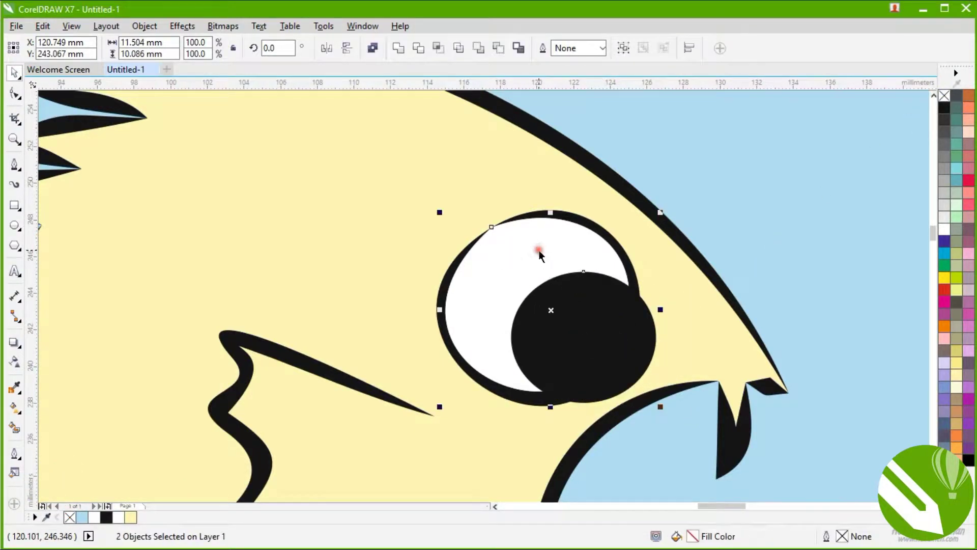
click(439, 48)
click(733, 198)
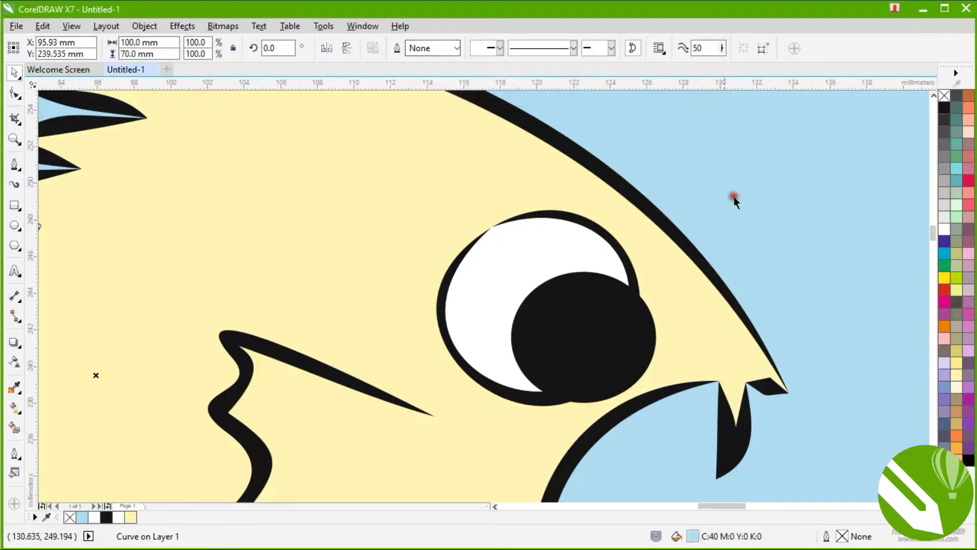
Move the original black ellipse off the eye, check the intersection shape in Wireframe view, and fill that shape with black.
drag(638, 346, 766, 251)
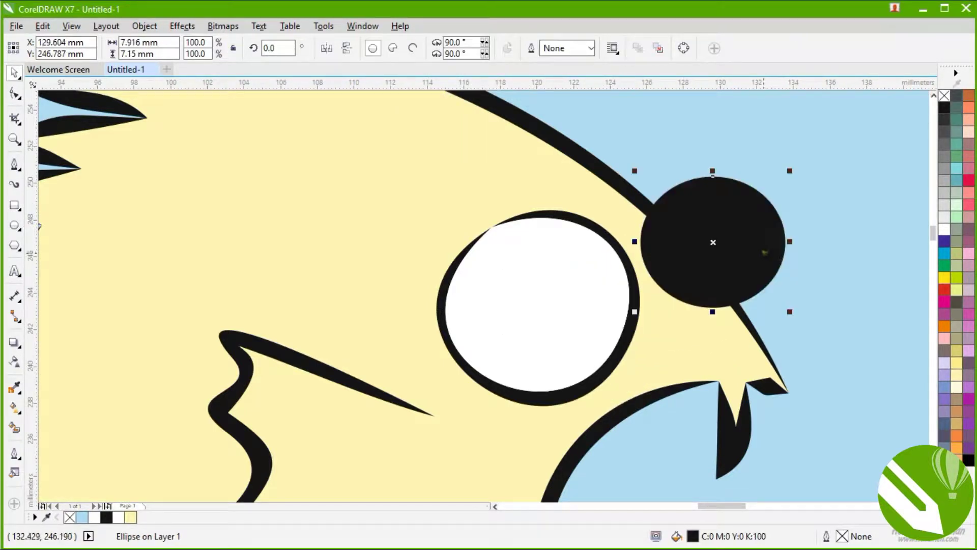
click(573, 331)
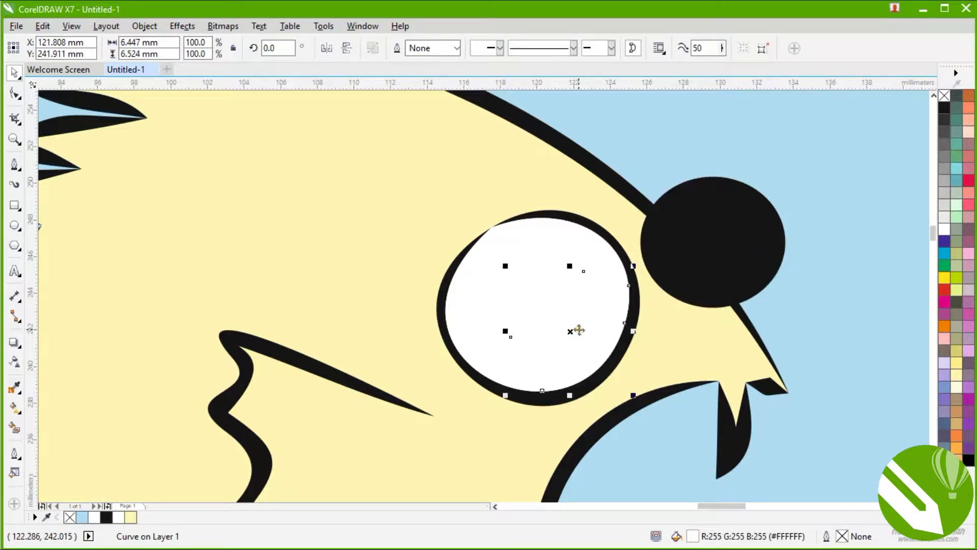
click(71, 26)
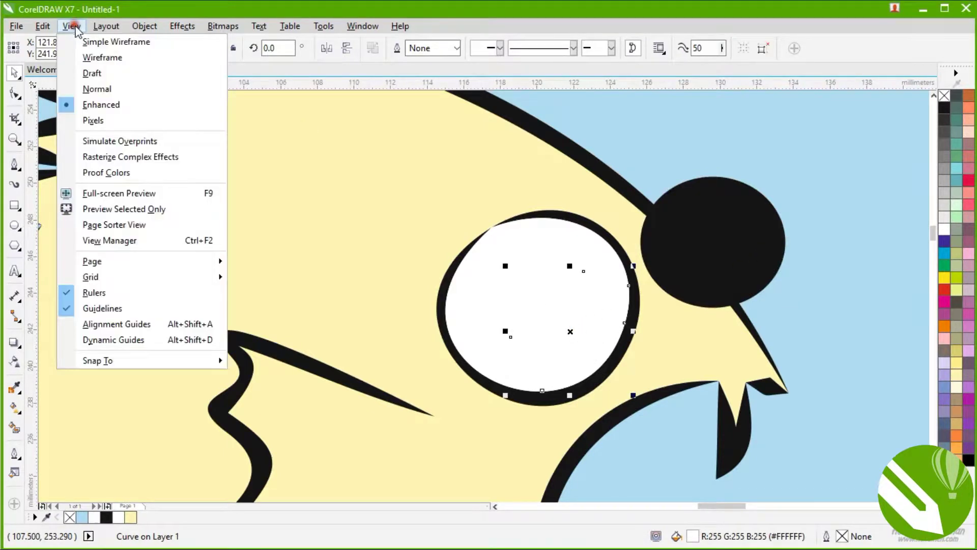
click(84, 60)
click(72, 26)
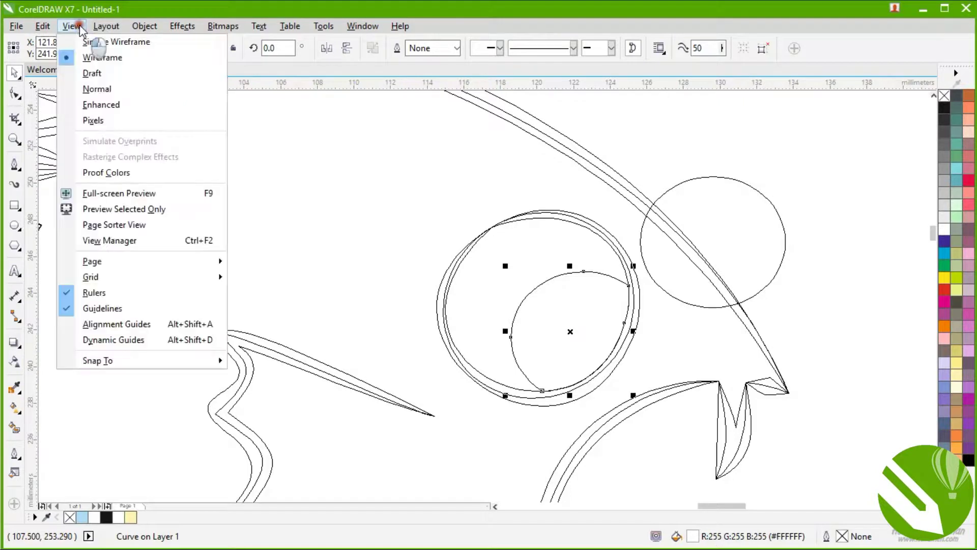
click(89, 102)
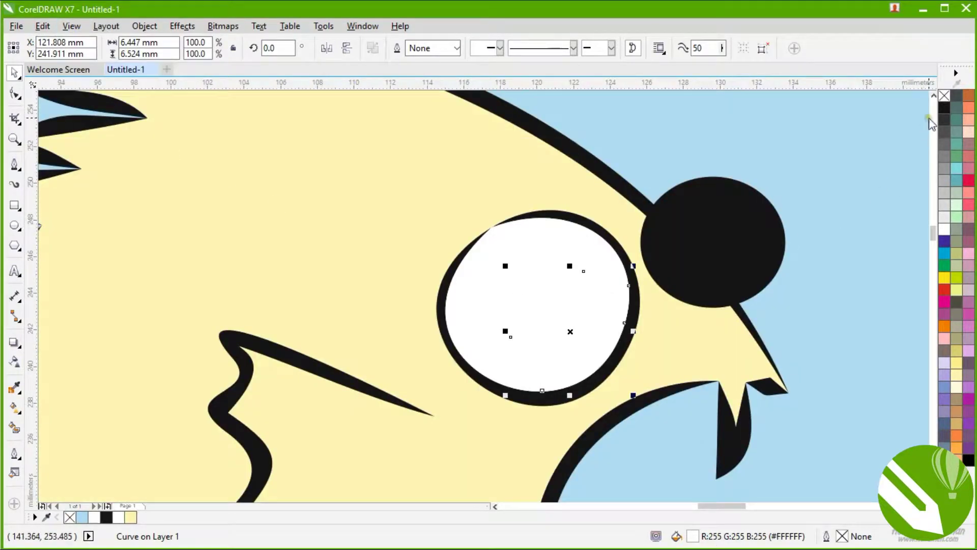
click(942, 108)
Delete the leftover black ellipse and shift the clipped pupil slightly down and right against the eye's outline.
click(719, 258)
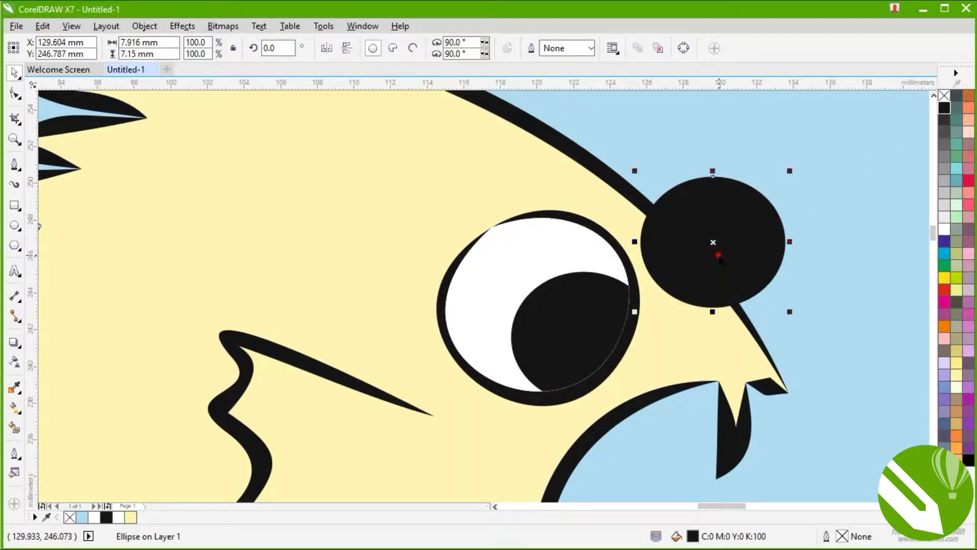
key(Delete)
click(588, 331)
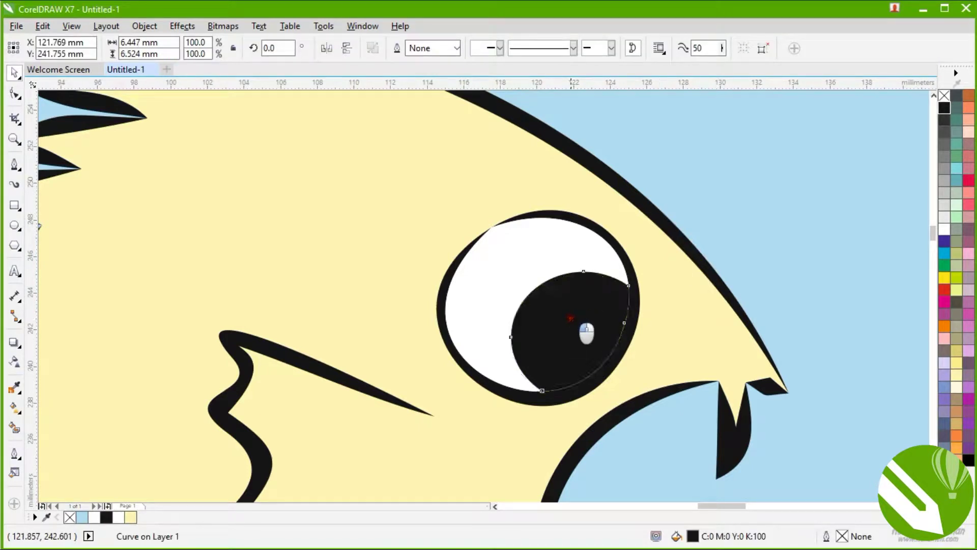
drag(587, 336, 591, 337)
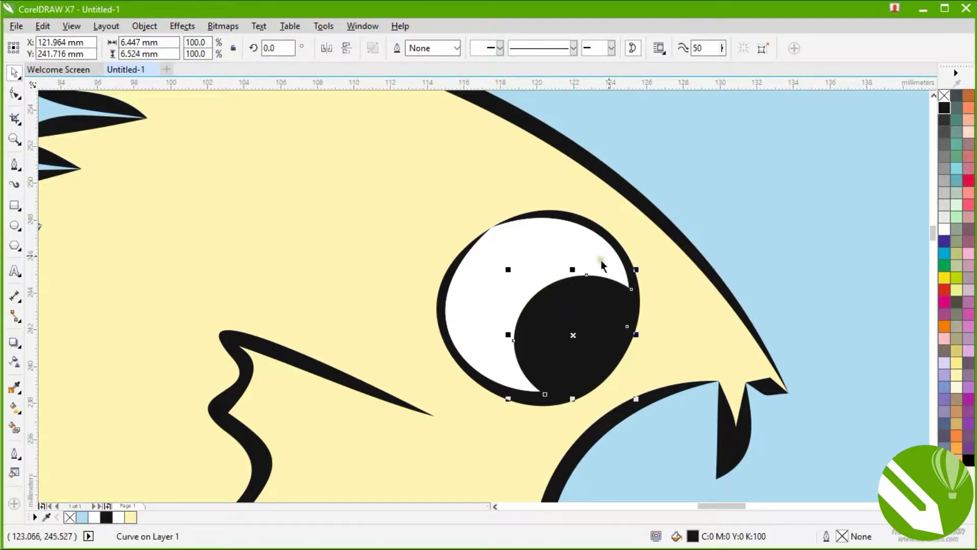
click(722, 214)
Duplicate the yellow fish body in place and fill the copy with black.
scroll(722, 214, down, 3)
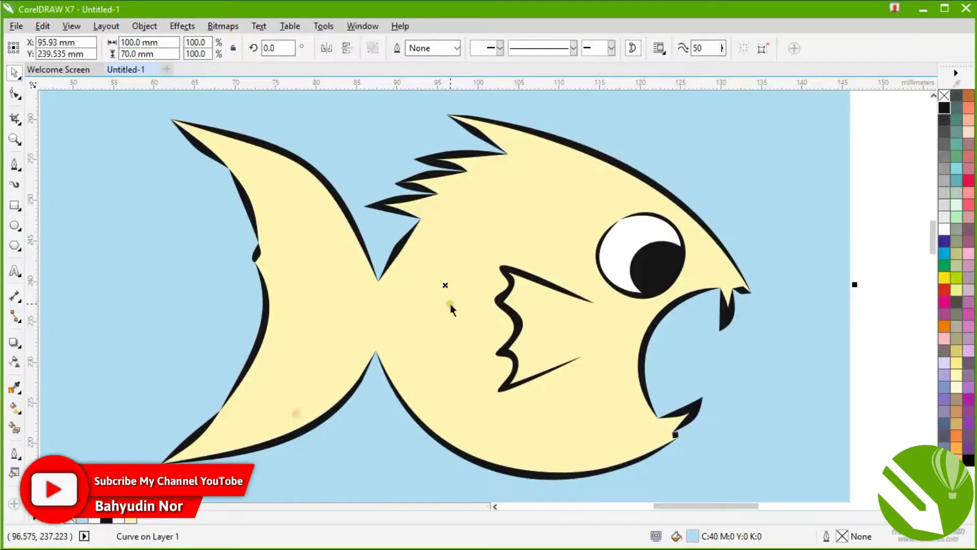
click(434, 336)
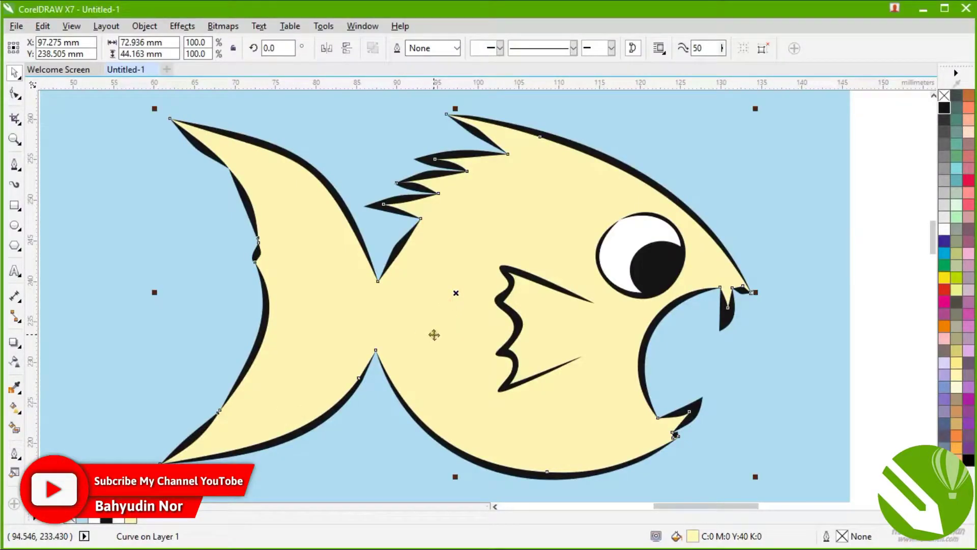
drag(434, 334, 318, 336)
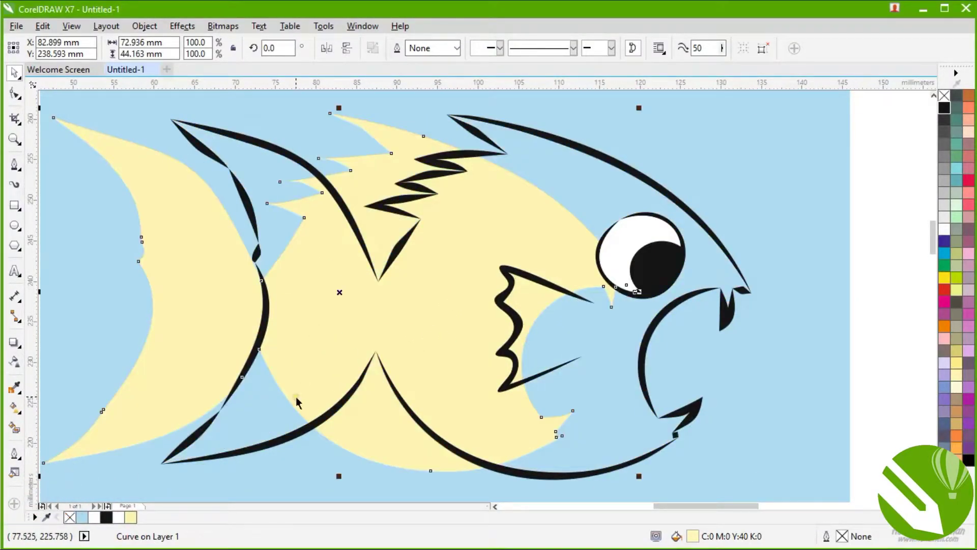
key(ctrl+z)
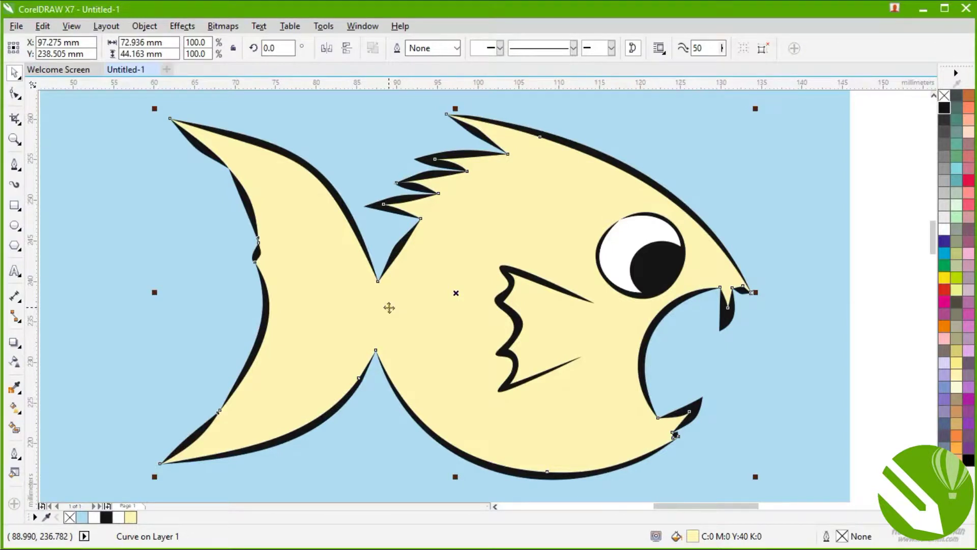
drag(388, 307, 291, 305)
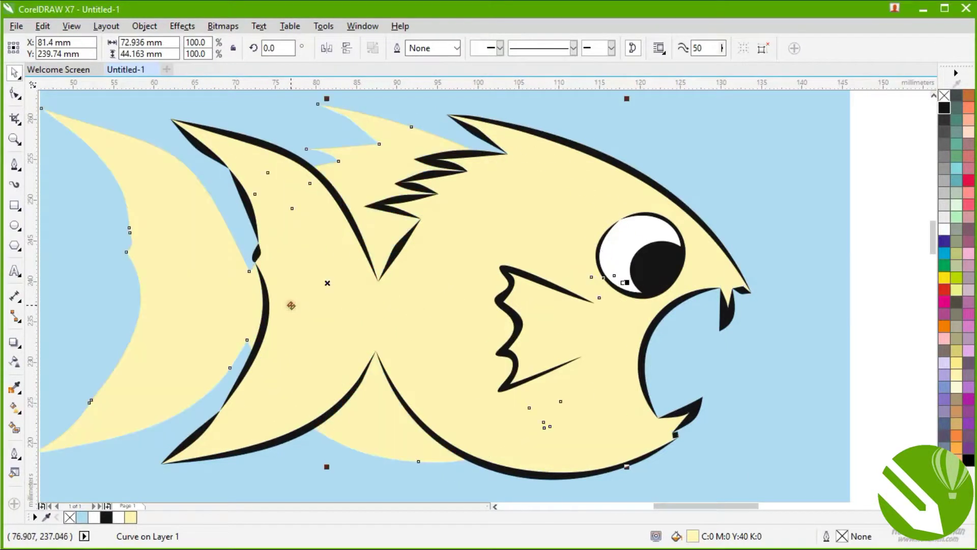
key(ctrl+z)
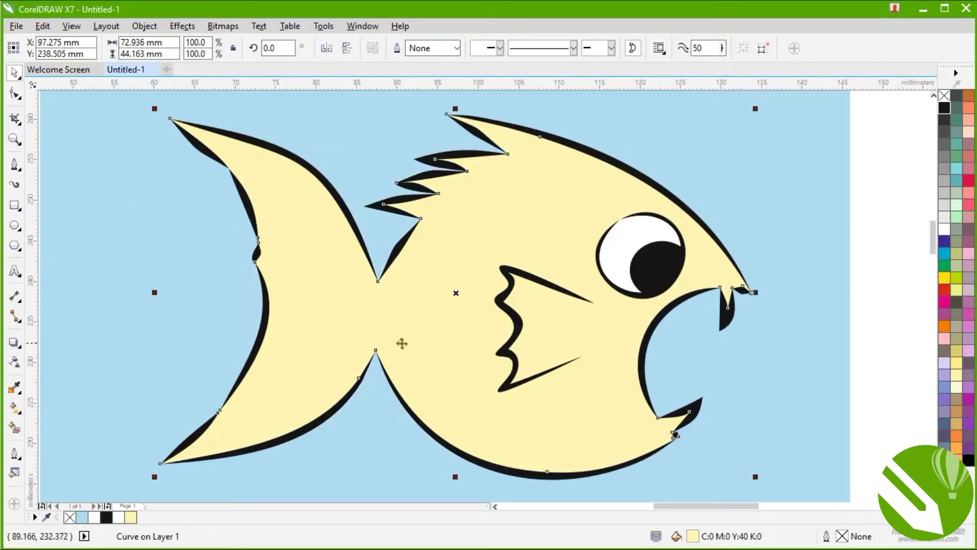
click(943, 108)
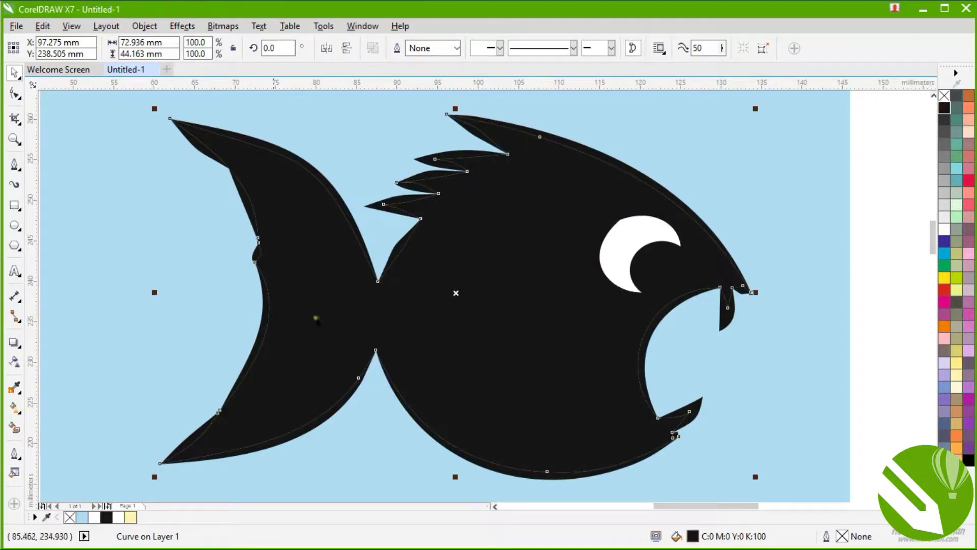
Erase a wavy band through the black body copy from the tail to the mouth using the 3.5 mm round Eraser.
click(18, 99)
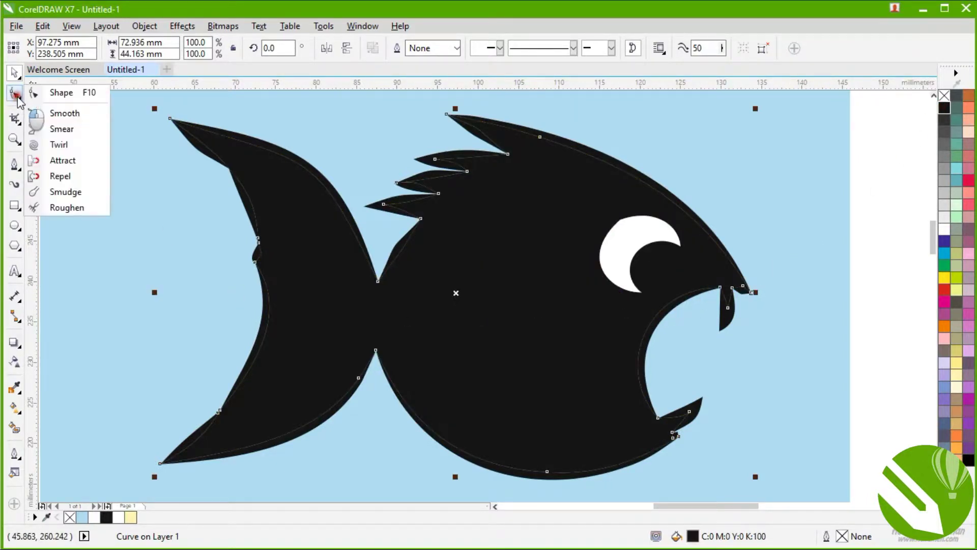
click(17, 122)
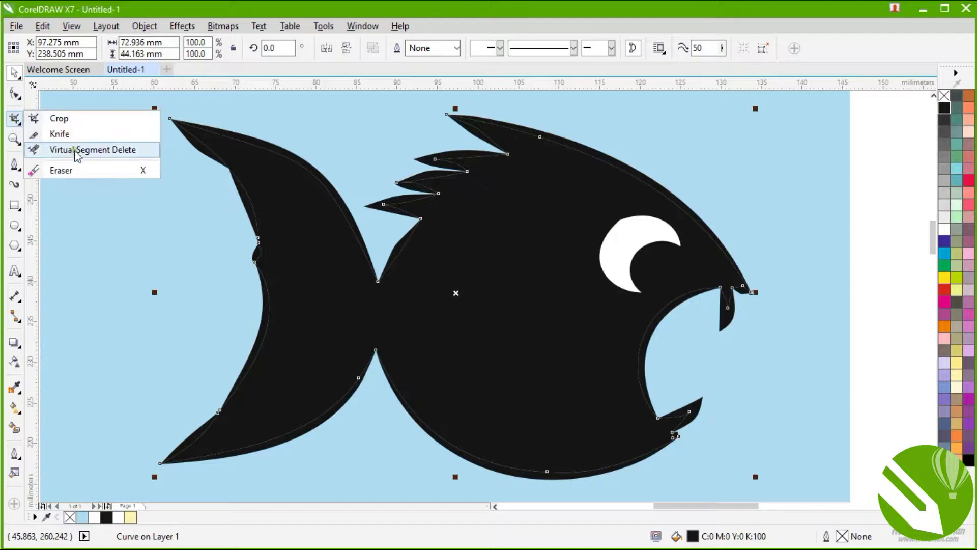
click(74, 172)
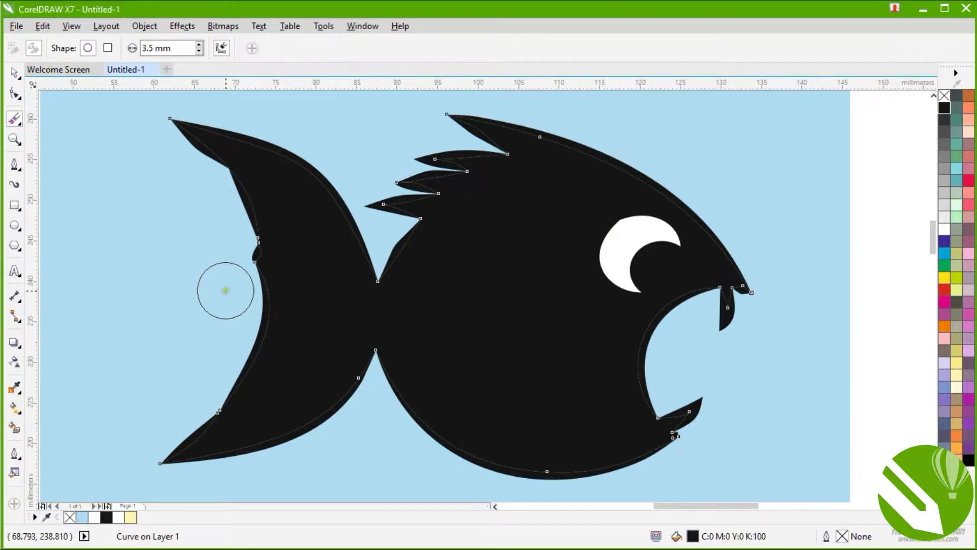
mouse_move(219, 275)
mouse_down()
mouse_move(289, 285)
mouse_move(317, 304)
mouse_move(372, 297)
mouse_move(441, 343)
mouse_move(485, 325)
mouse_move(527, 369)
mouse_move(581, 379)
mouse_move(643, 337)
mouse_move(677, 331)
mouse_move(739, 357)
mouse_move(756, 379)
mouse_up()
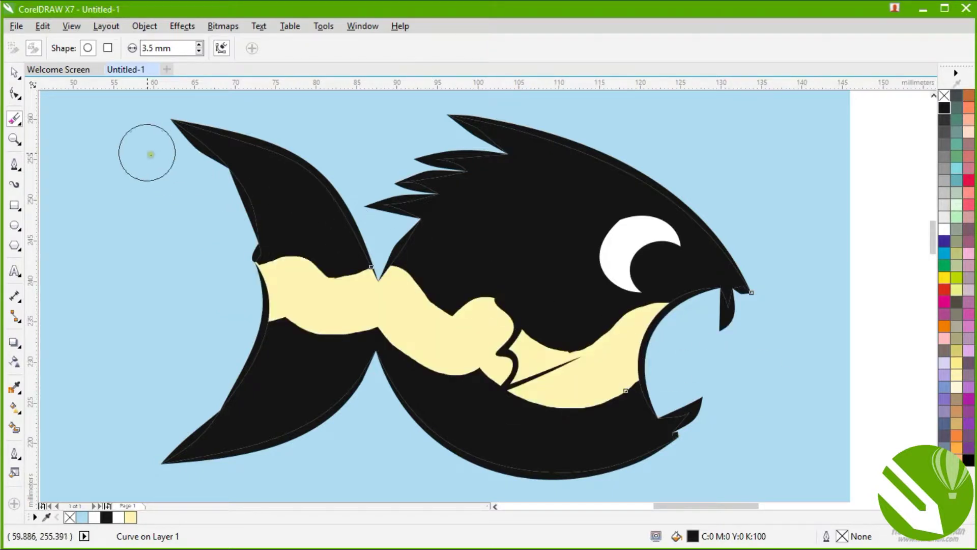
Undo the last erasure and erase a new wavy band through the black body copy from the tail to the mouth.
key(Delete)
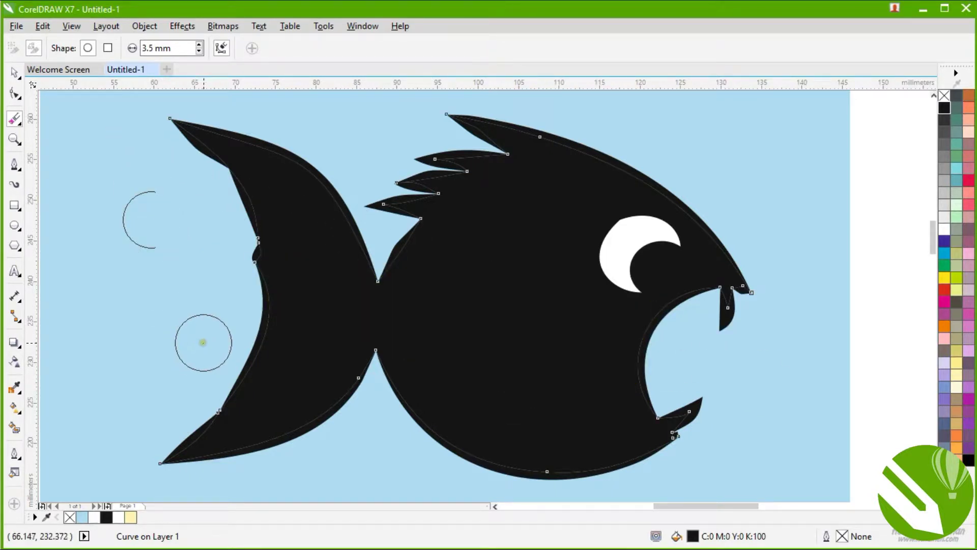
mouse_move(219, 300)
mouse_down()
mouse_move(227, 321)
mouse_move(313, 320)
mouse_move(338, 301)
mouse_move(394, 296)
mouse_move(439, 350)
mouse_move(507, 334)
mouse_move(536, 357)
mouse_move(589, 362)
mouse_move(607, 324)
mouse_move(733, 335)
mouse_up()
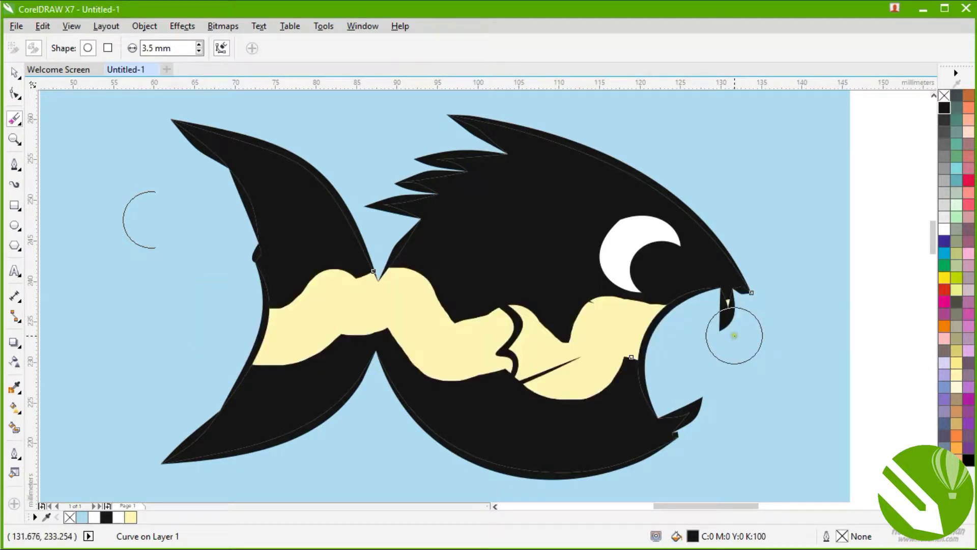
Break the erased black body copy apart into separate curves and clear the selection.
click(14, 72)
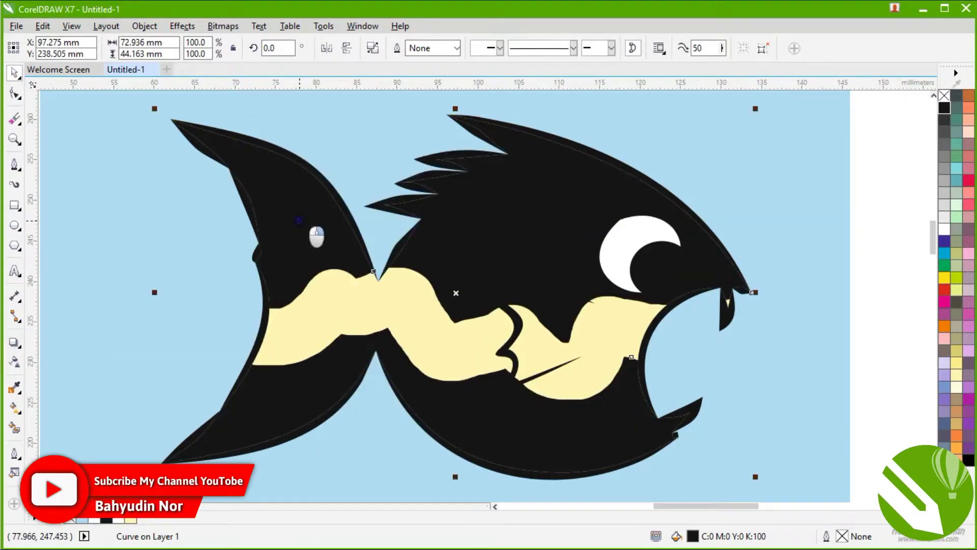
right_click(299, 221)
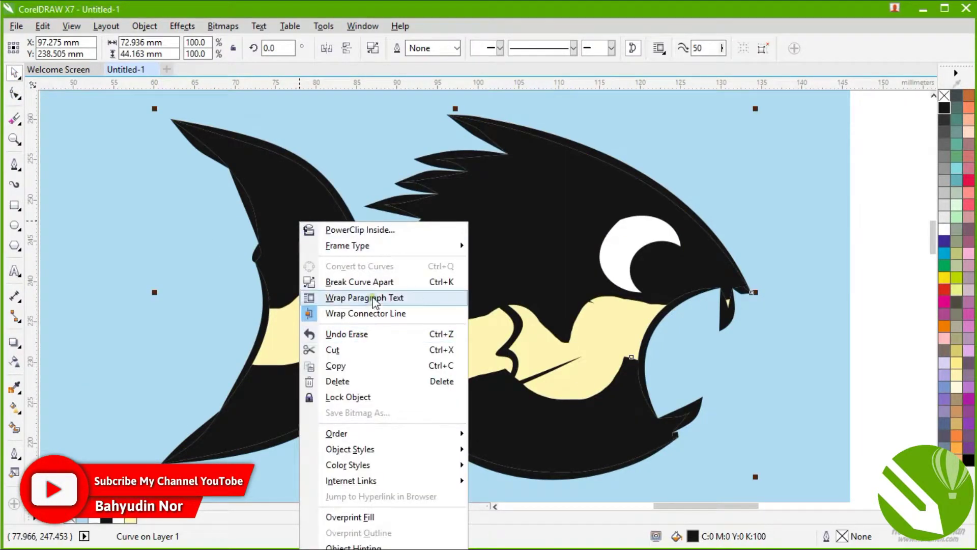
click(418, 283)
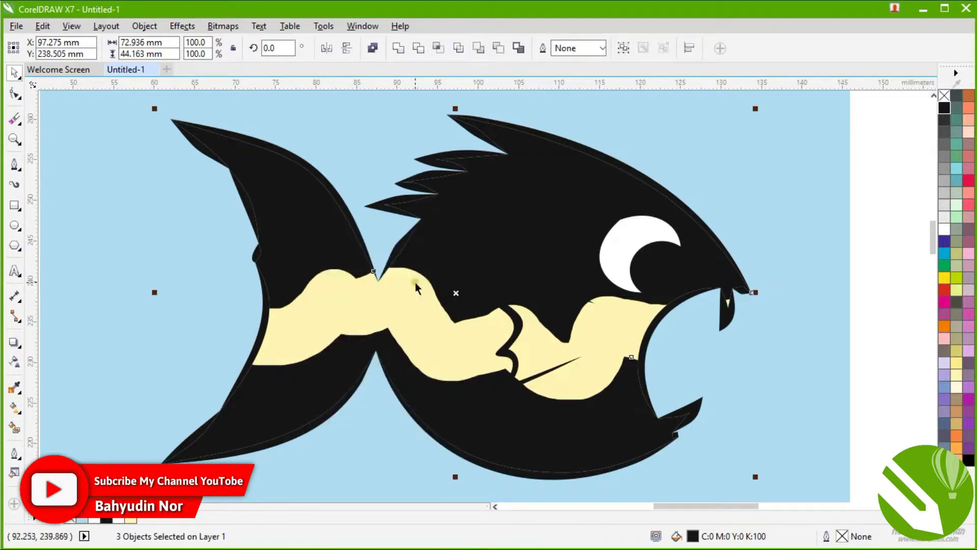
click(875, 310)
Delete the black pieces covering the fish's upper body and upper tail.
drag(507, 251, 643, 199)
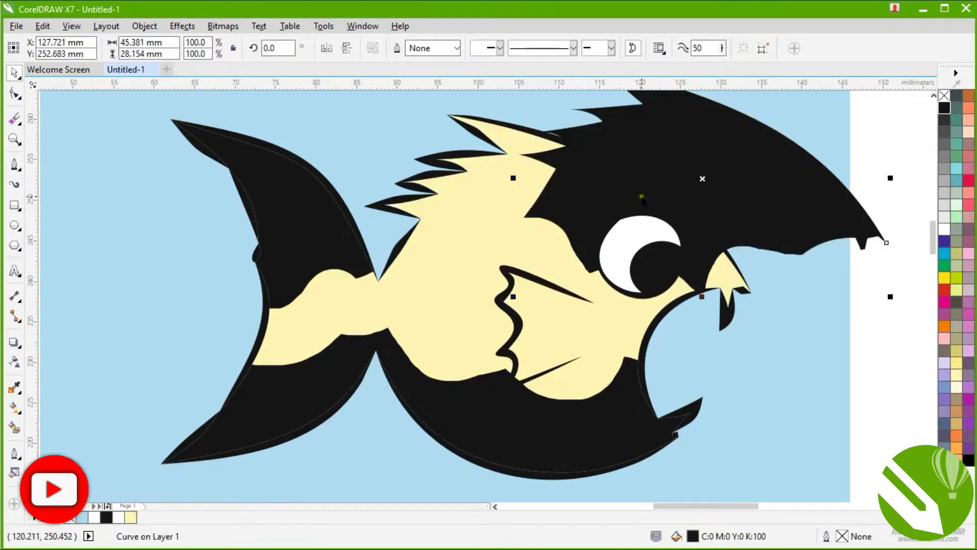
key(Delete)
click(295, 229)
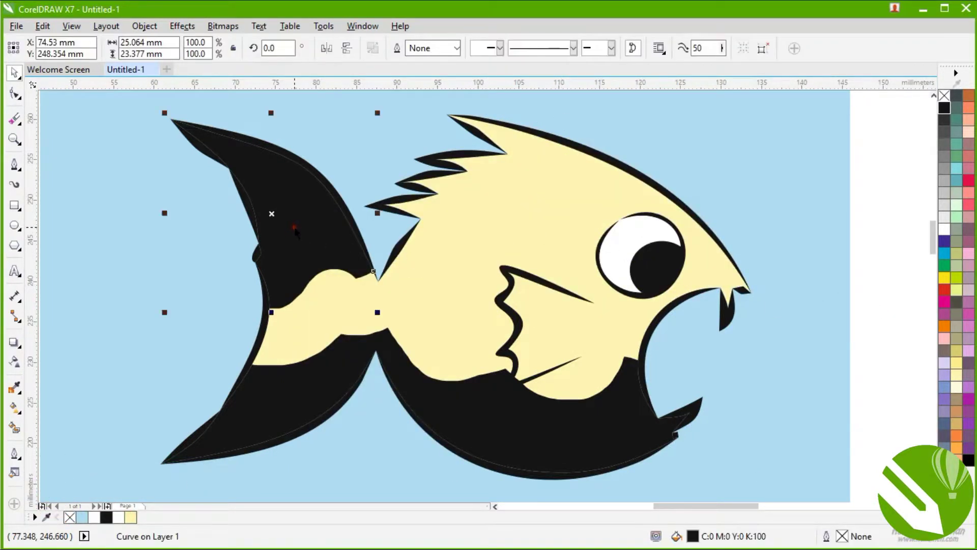
key(Delete)
drag(278, 407, 356, 310)
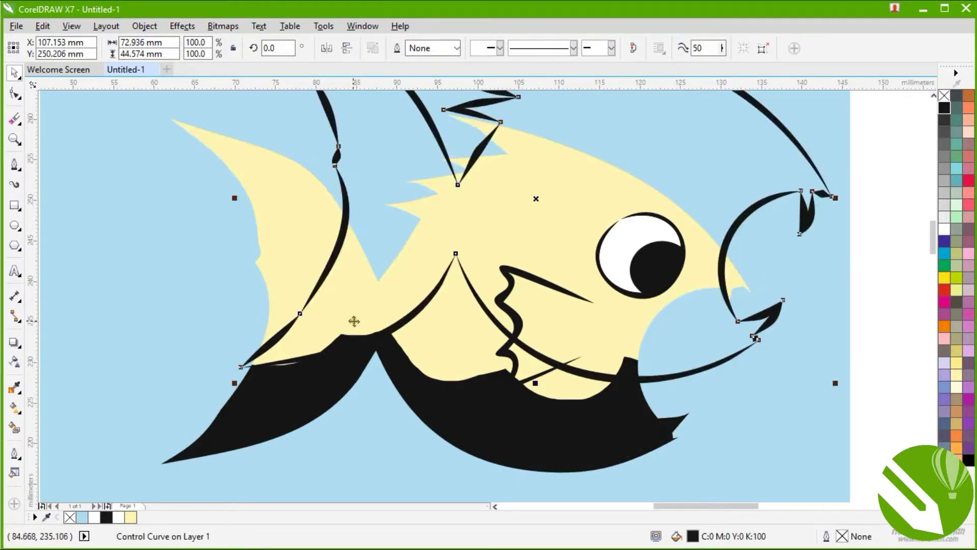
key(ctrl+z)
click(295, 392)
alt+click(300, 396)
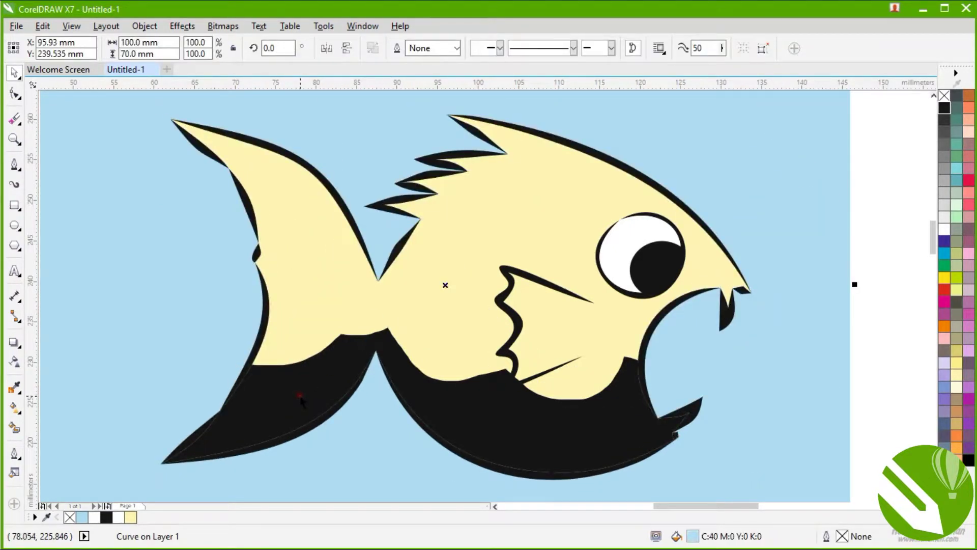
alt+click(299, 396)
alt+click(299, 396)
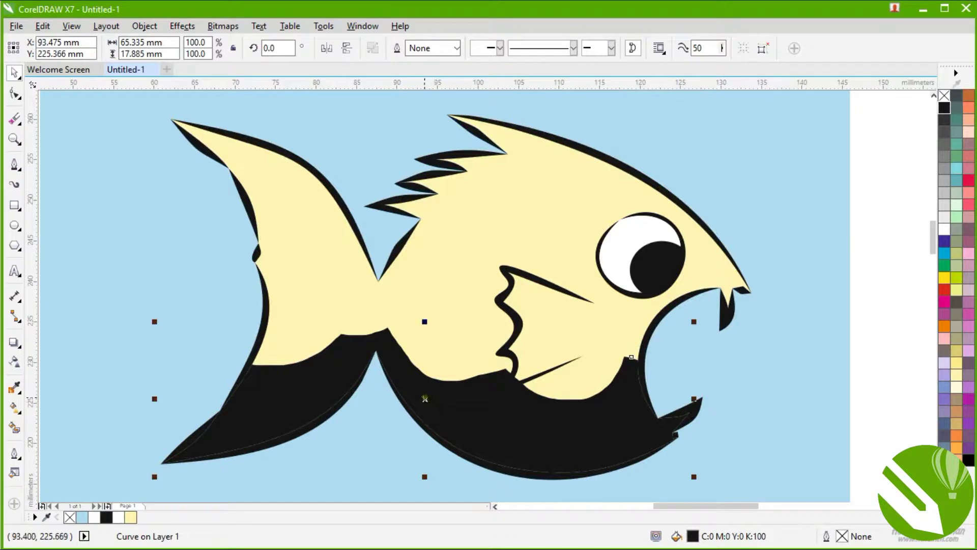
drag(425, 399, 481, 312)
key(ctrl+z)
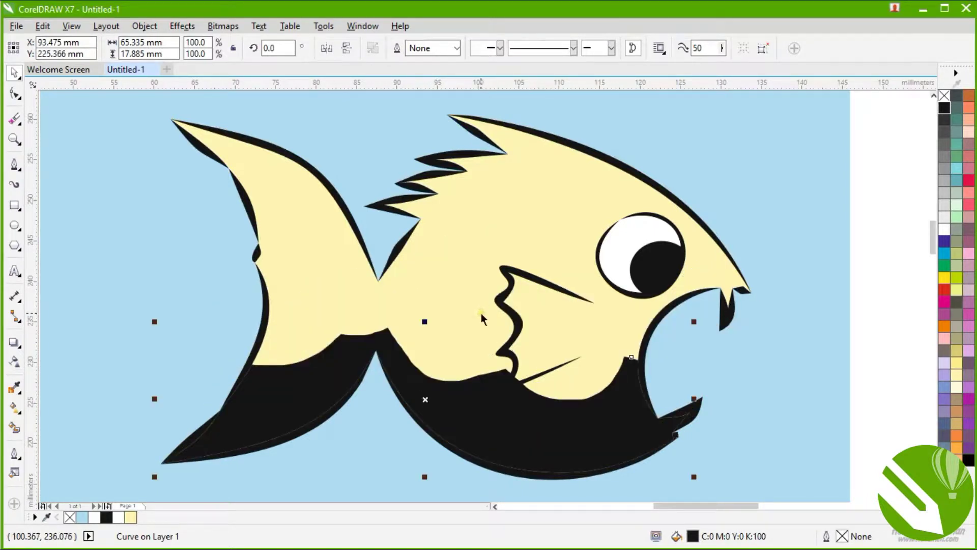
right_click(426, 399)
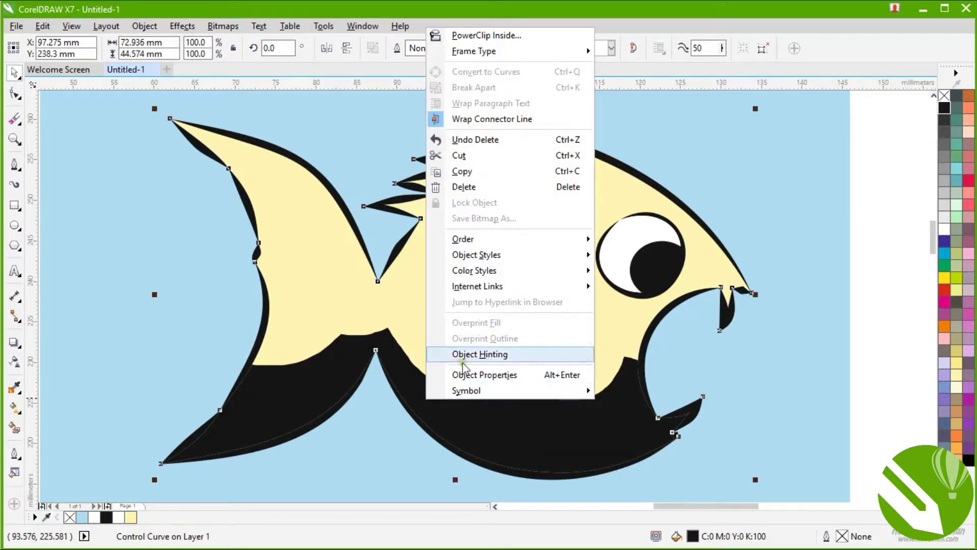
mouse_move(553, 240)
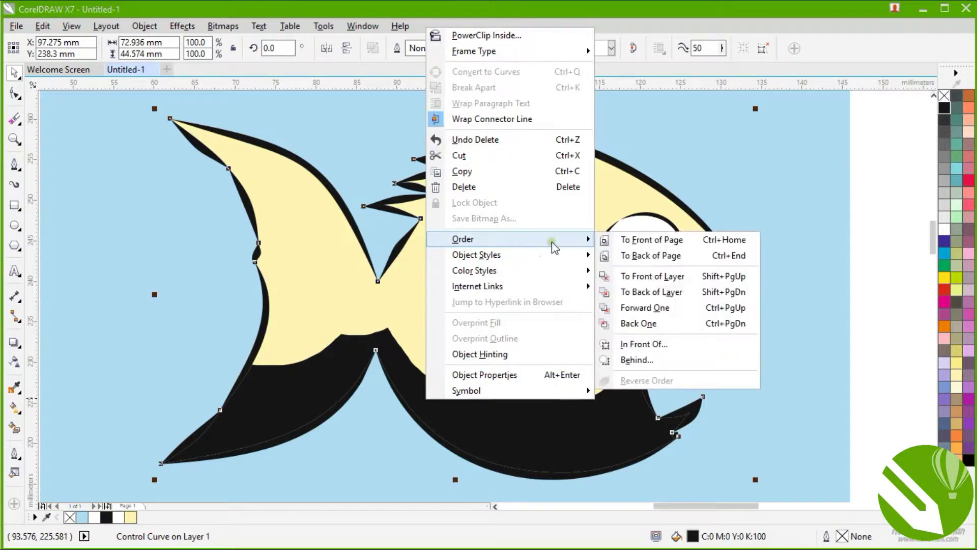
click(612, 245)
click(868, 337)
Apply a uniform transparency of 70 to the black shape along the fish's lower body and tail.
click(515, 425)
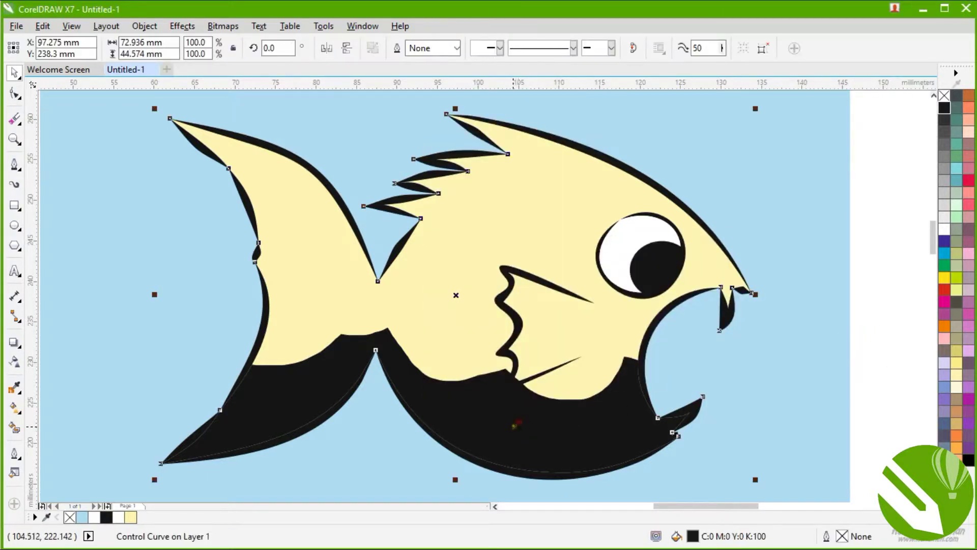
click(507, 425)
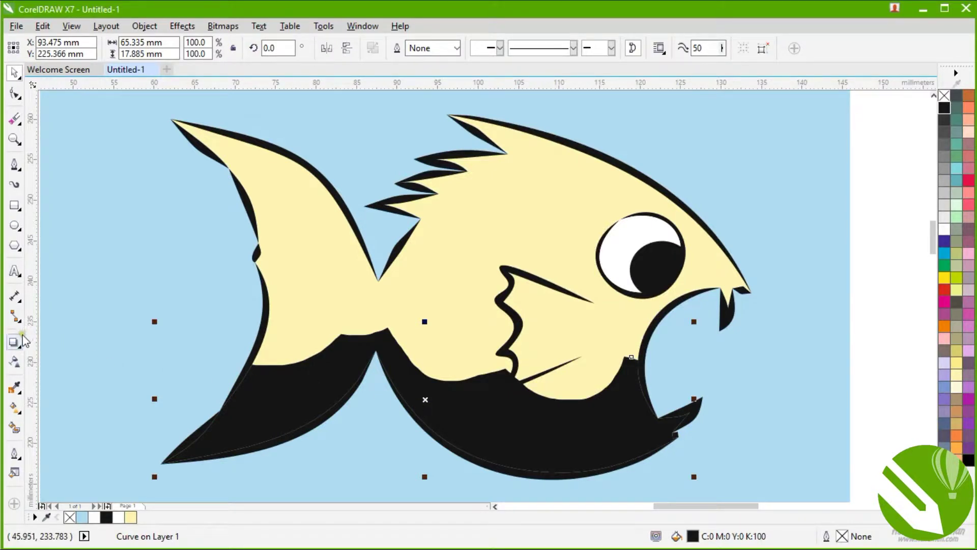
click(15, 363)
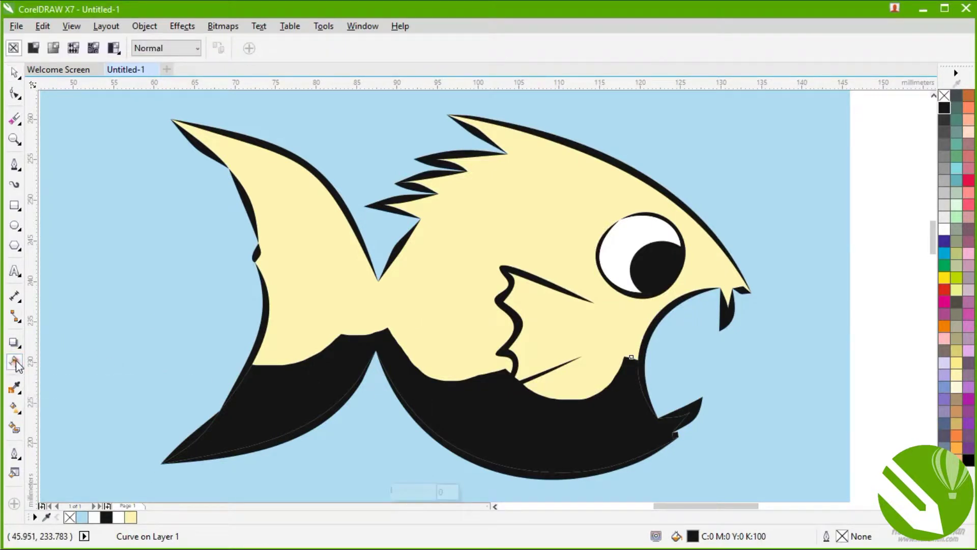
click(151, 47)
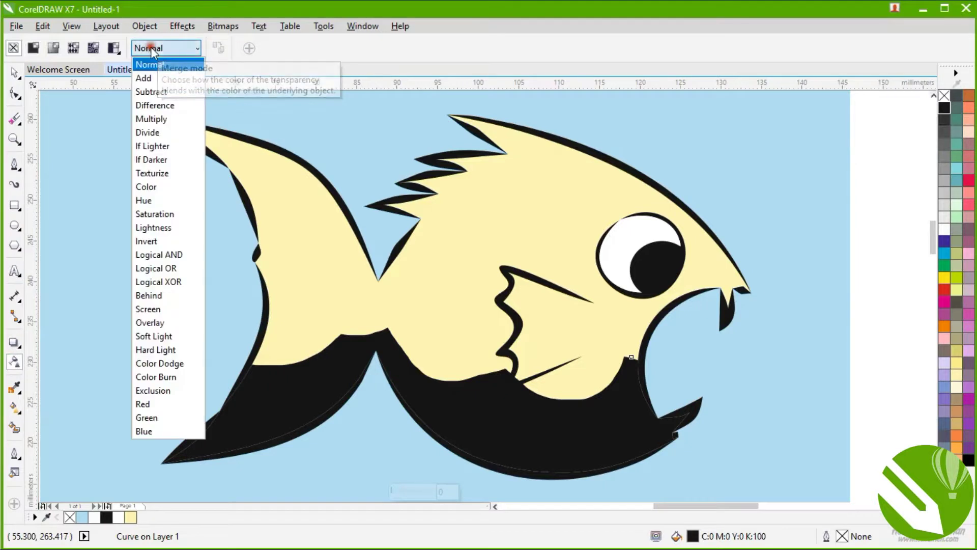
click(151, 48)
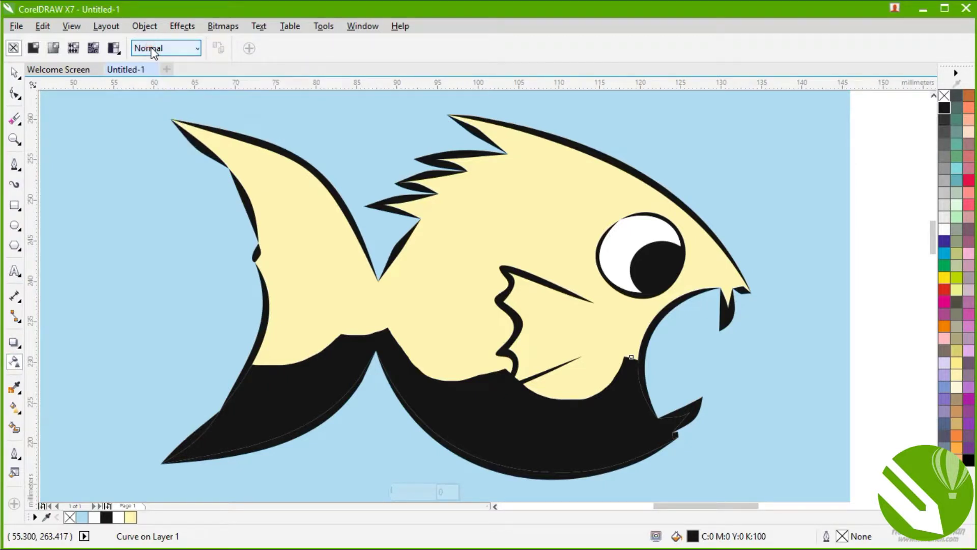
click(34, 48)
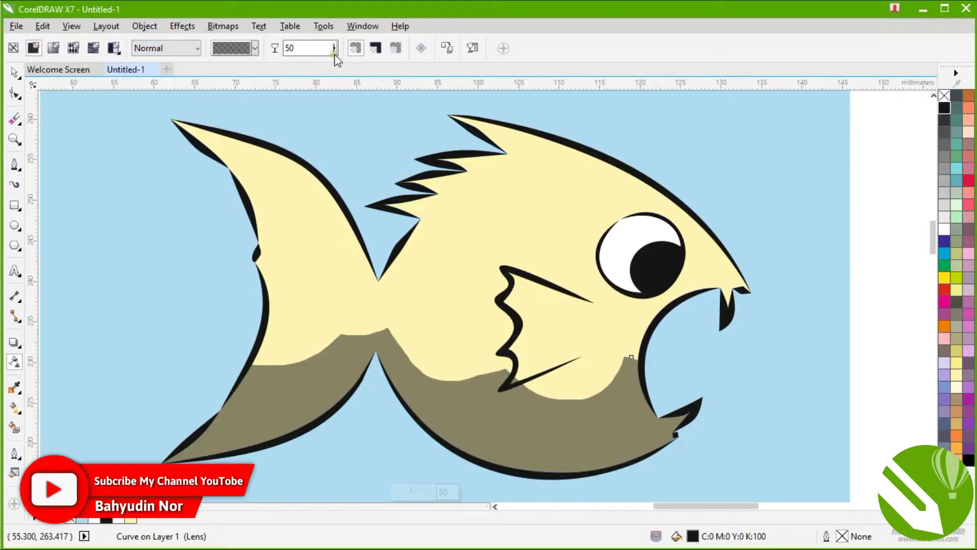
click(255, 48)
click(288, 188)
Set the lower shadow shape's transparency merge mode to Subtract.
click(175, 49)
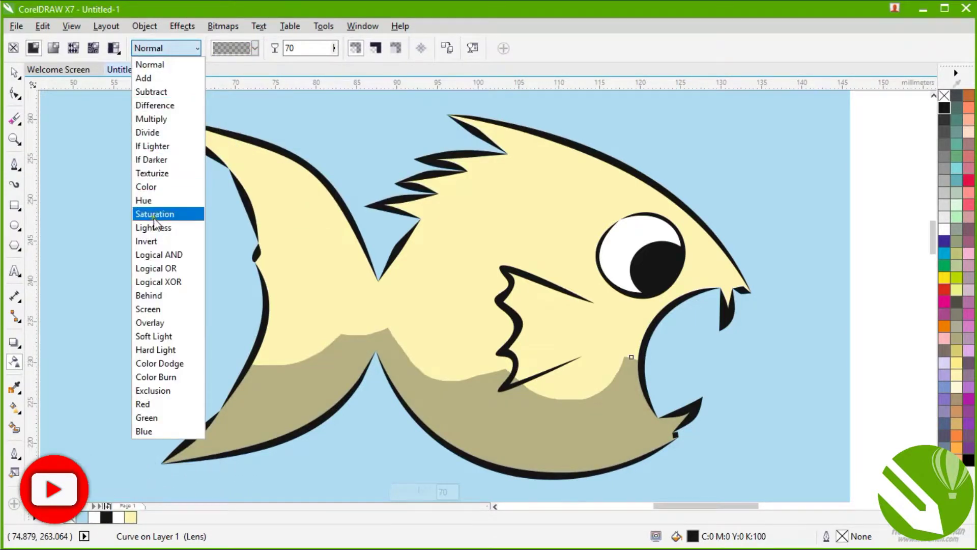
click(151, 91)
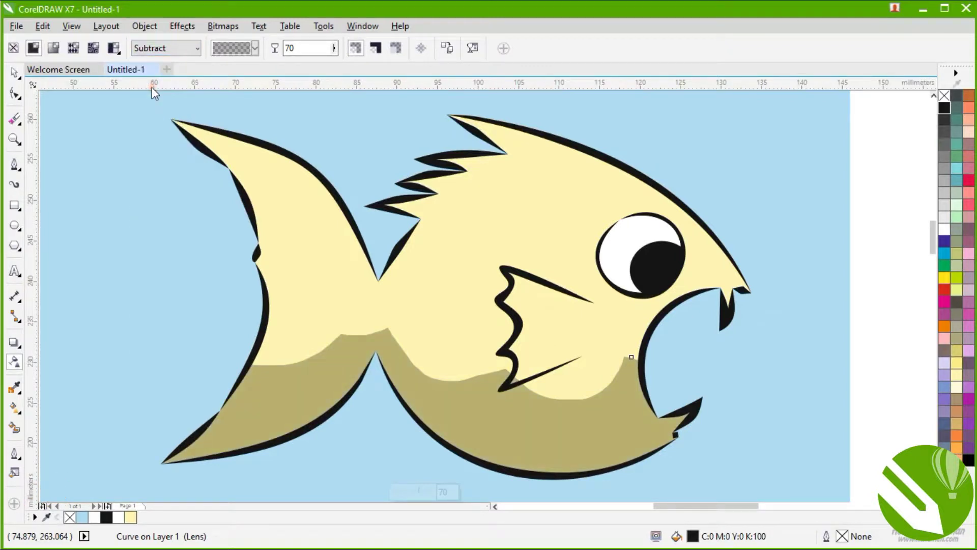
click(14, 73)
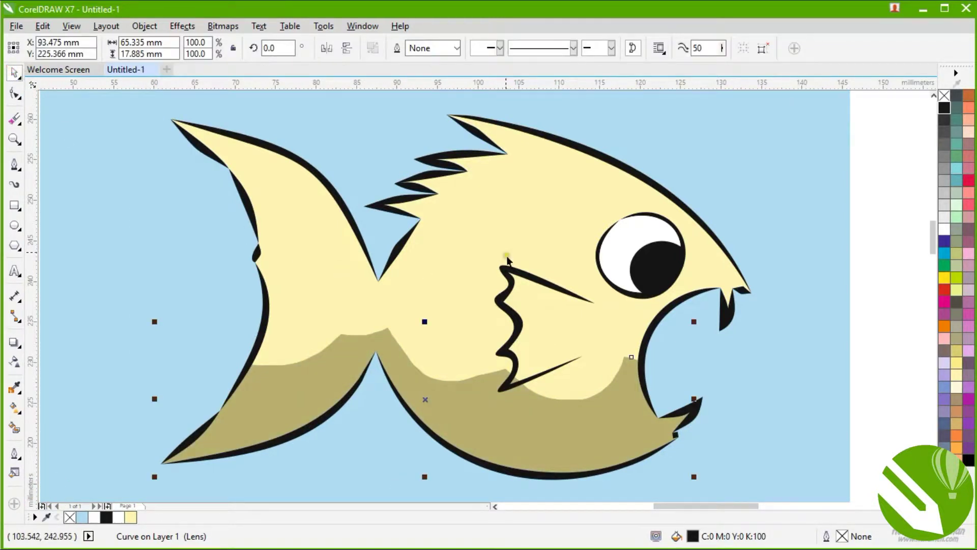
Try green, orange, pink and grey fills on the fish's body and settle on light peach C:0 M:20 Y:40 K:0.
click(496, 200)
click(955, 279)
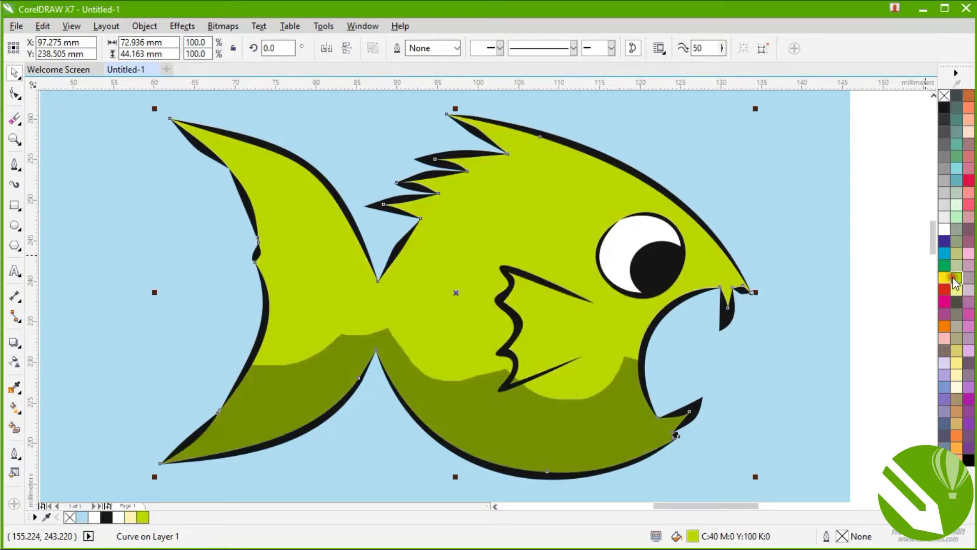
click(944, 326)
click(944, 339)
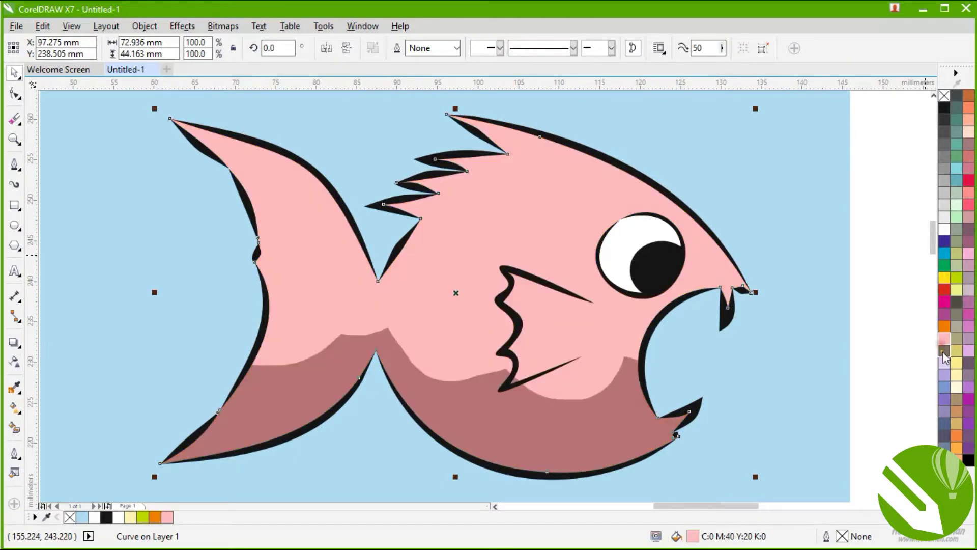
click(956, 326)
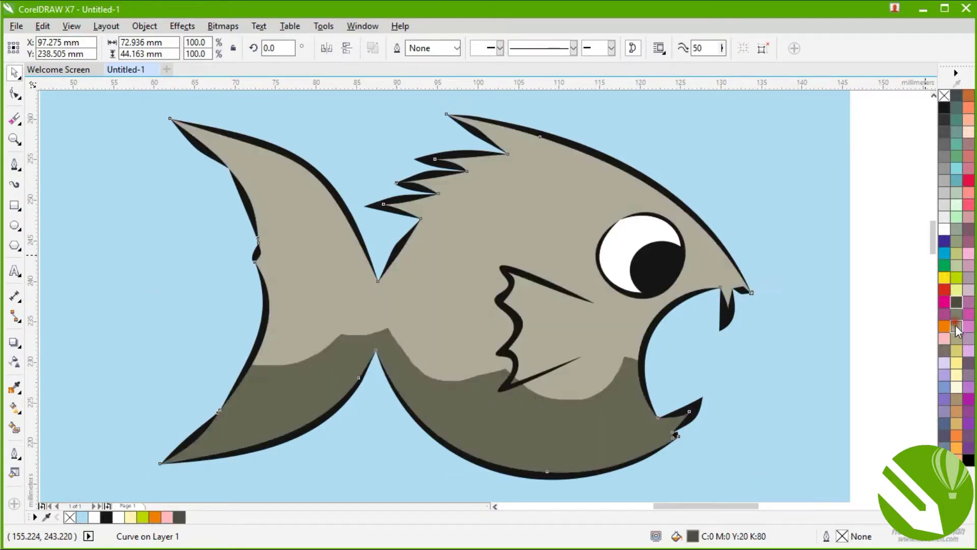
click(956, 436)
click(956, 448)
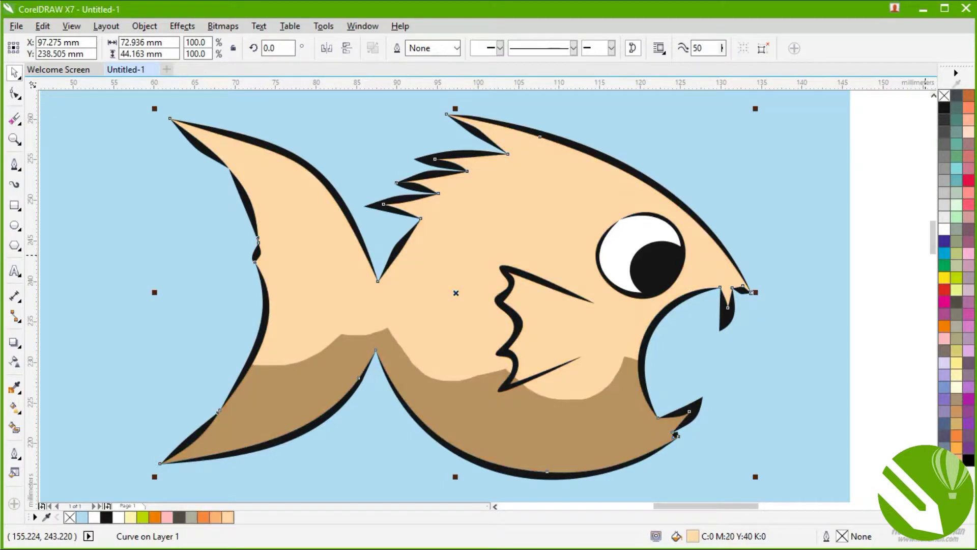
click(874, 313)
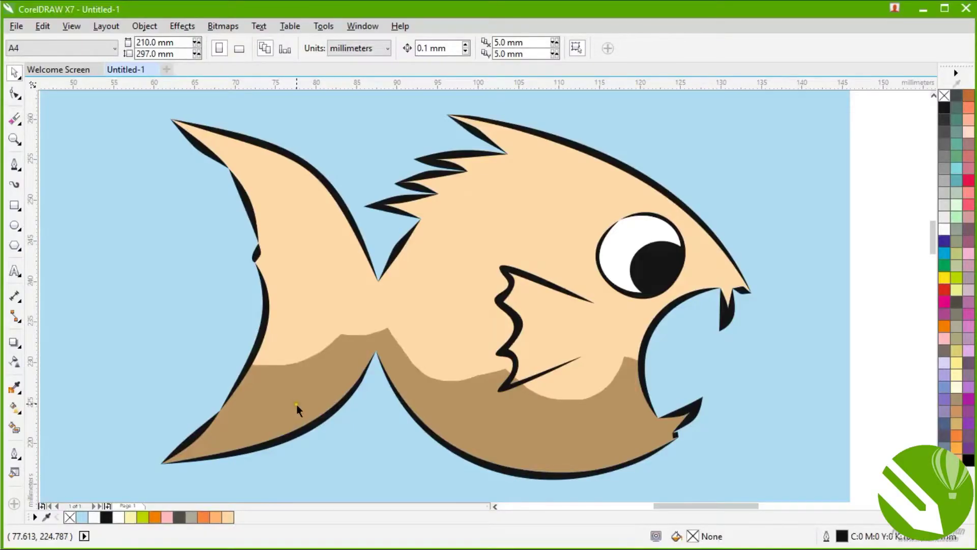
Select the whole fish and move it left within the water, then clear the selection.
key(F4)
drag(208, 175, 742, 462)
drag(607, 403, 538, 409)
click(757, 310)
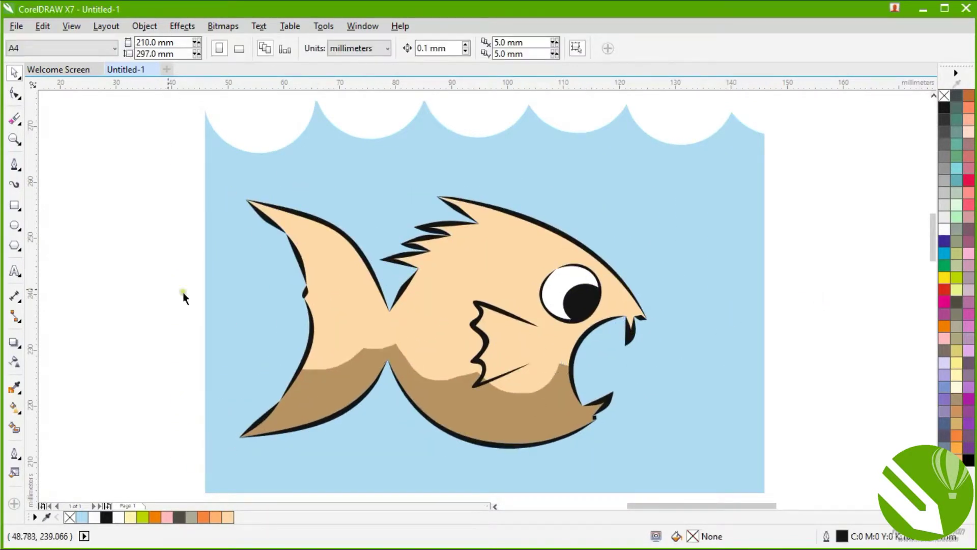
click(14, 164)
click(725, 270)
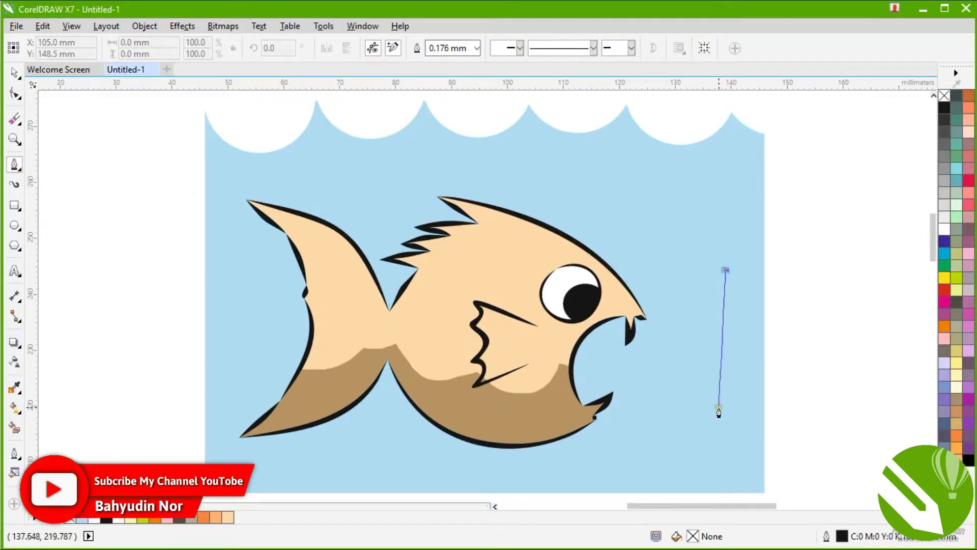
drag(728, 417, 674, 415)
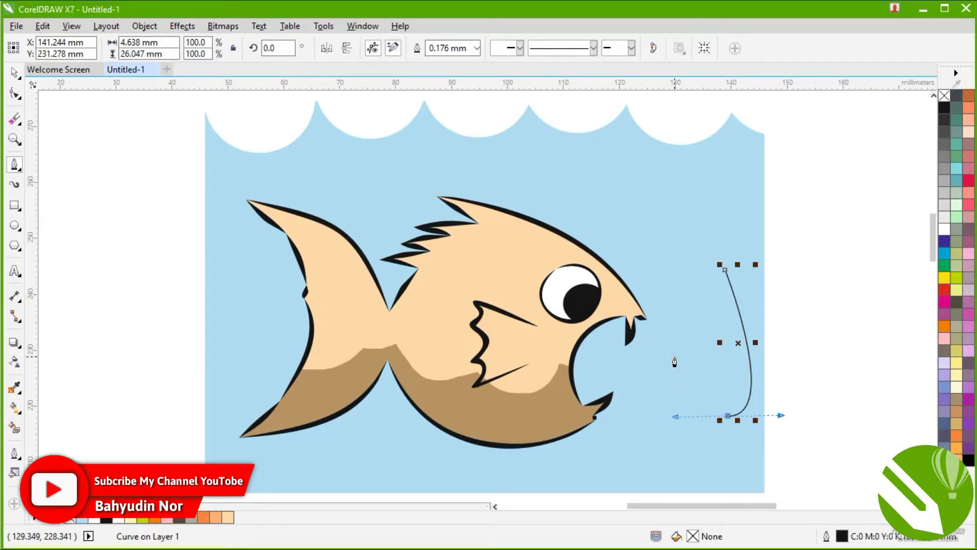
key(ctrl+z)
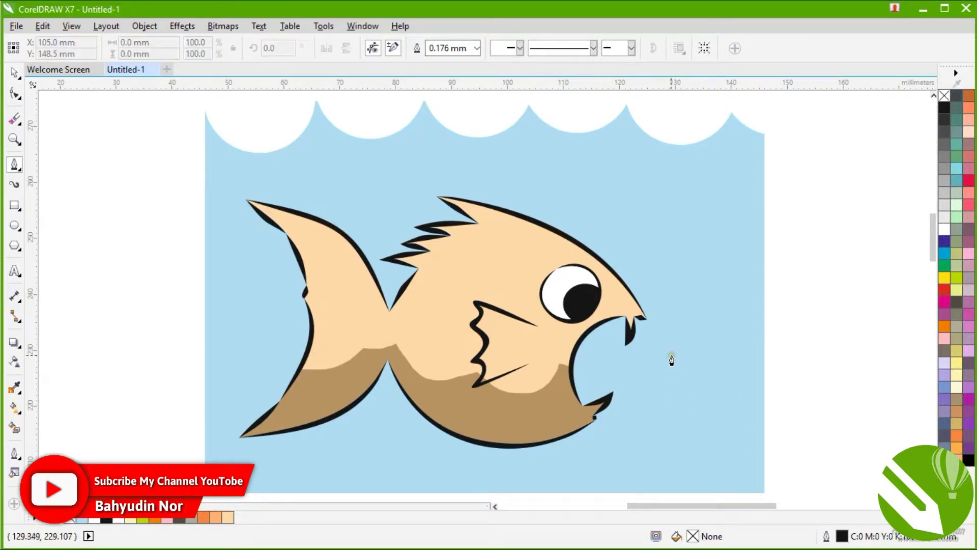
Draw an open hook-shaped curve about 16 mm wide and 30 mm tall in front of the fish's mouth with the Pen tool.
click(737, 261)
drag(698, 429, 625, 425)
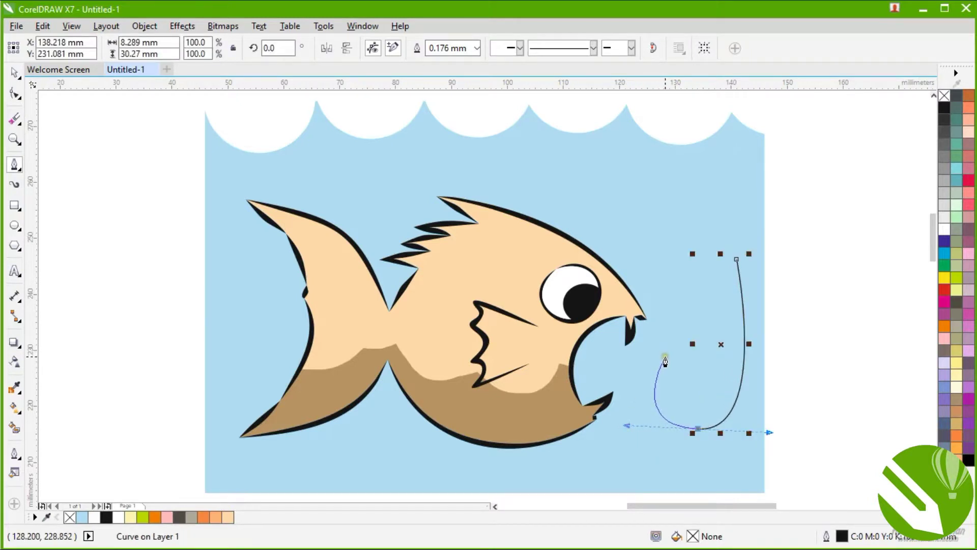
click(665, 357)
key(space)
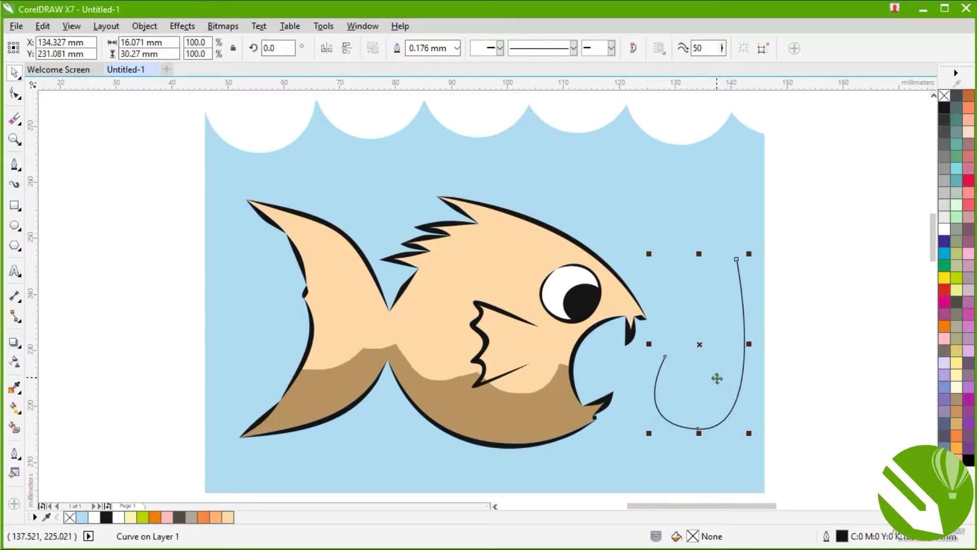
Reshape the hook curve's ends and lower bend with the Shape tool into a narrower hook about 13 mm wide and 29.5 mm tall.
click(13, 96)
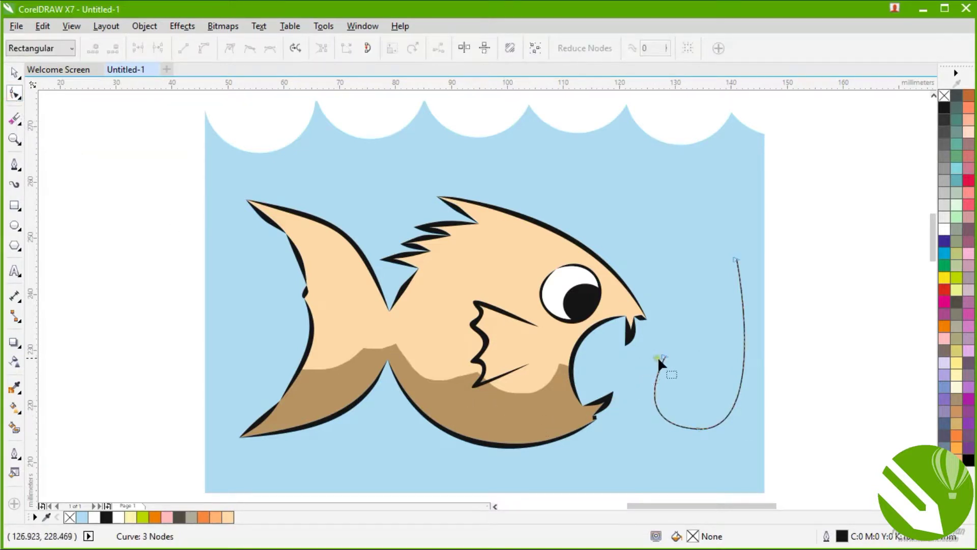
drag(661, 356, 671, 362)
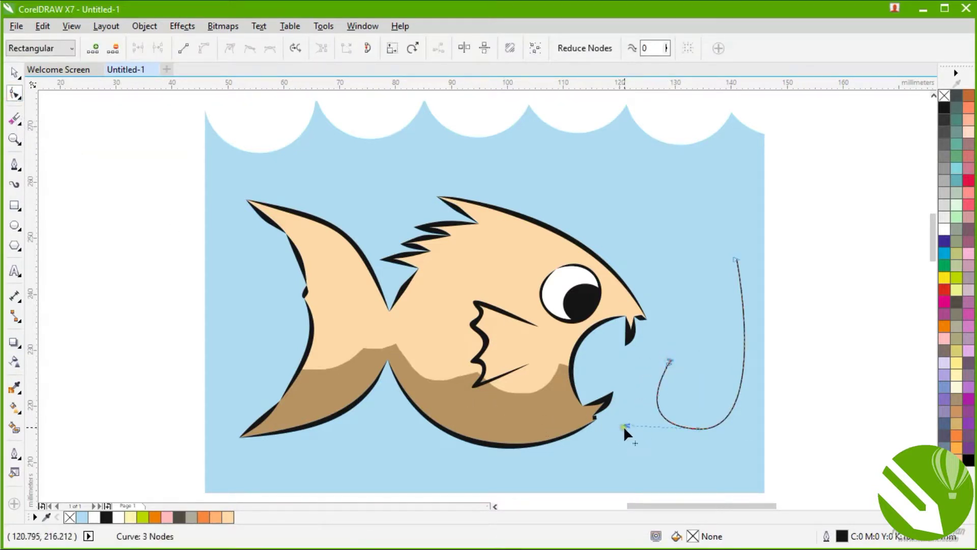
drag(624, 426, 639, 429)
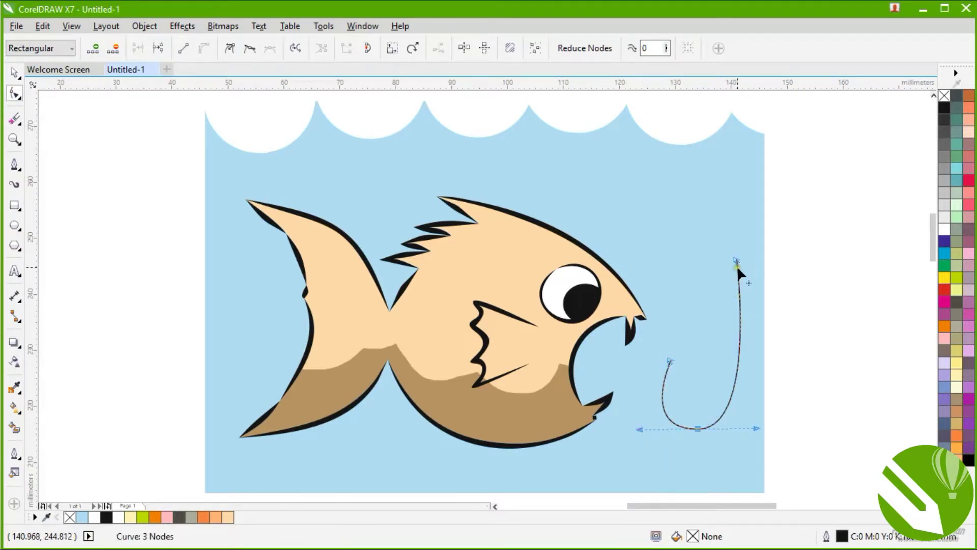
drag(737, 265, 733, 357)
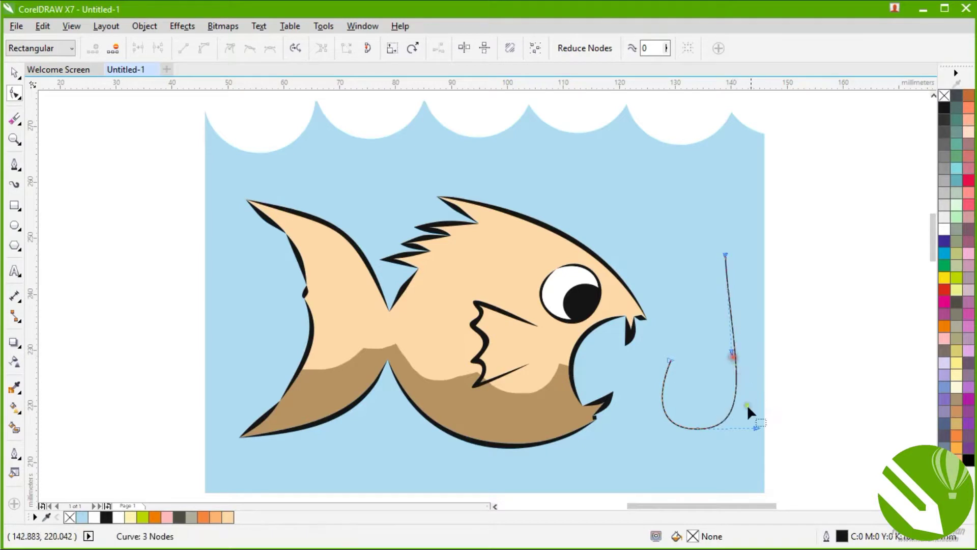
drag(758, 436, 742, 422)
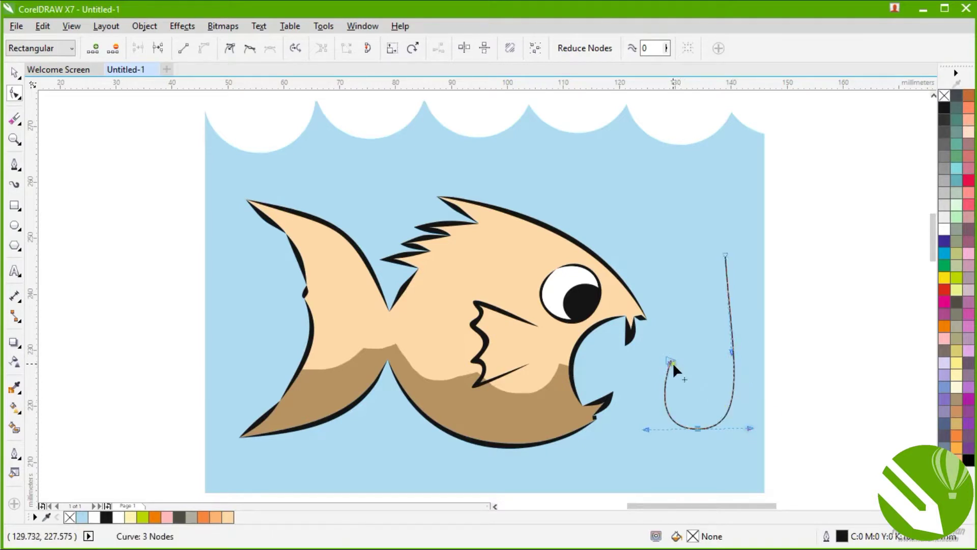
drag(670, 362, 666, 365)
drag(726, 260, 728, 267)
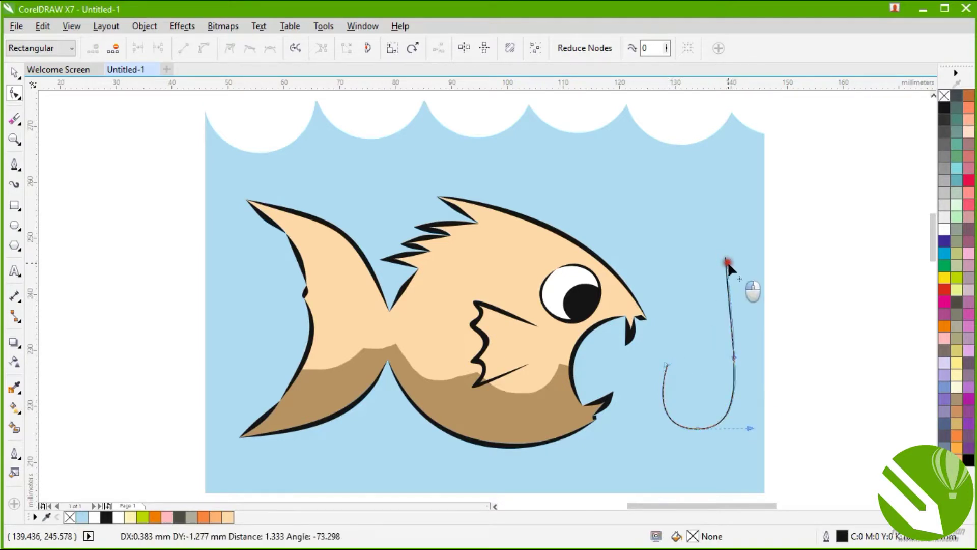
key(space)
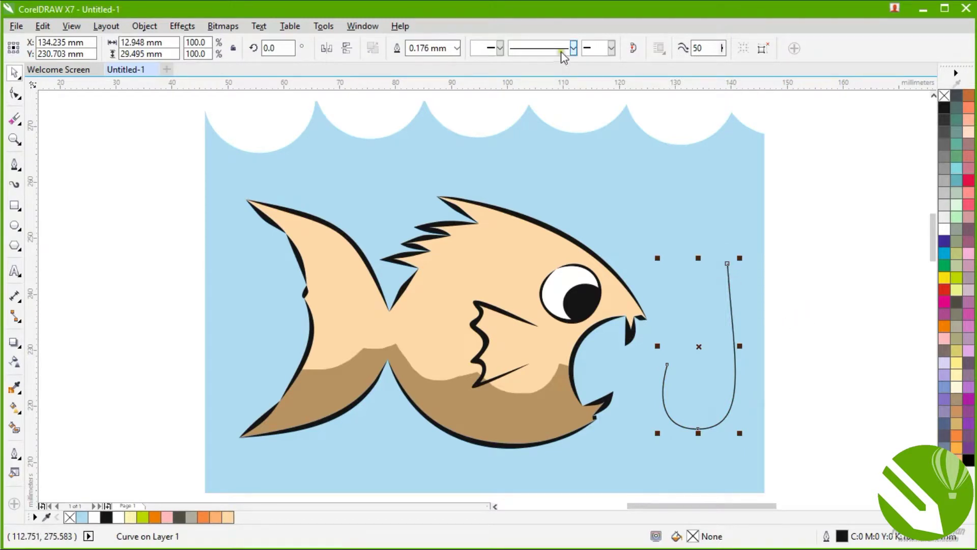
Try outline widths of 3.0 mm and 1.5 mm on the hook curve and settle on 1.0 mm.
click(457, 48)
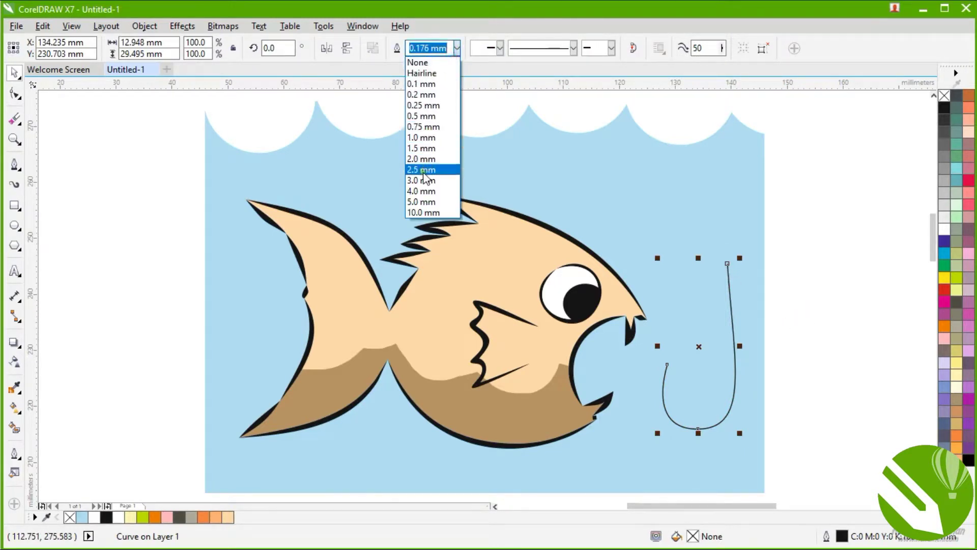
key(Escape)
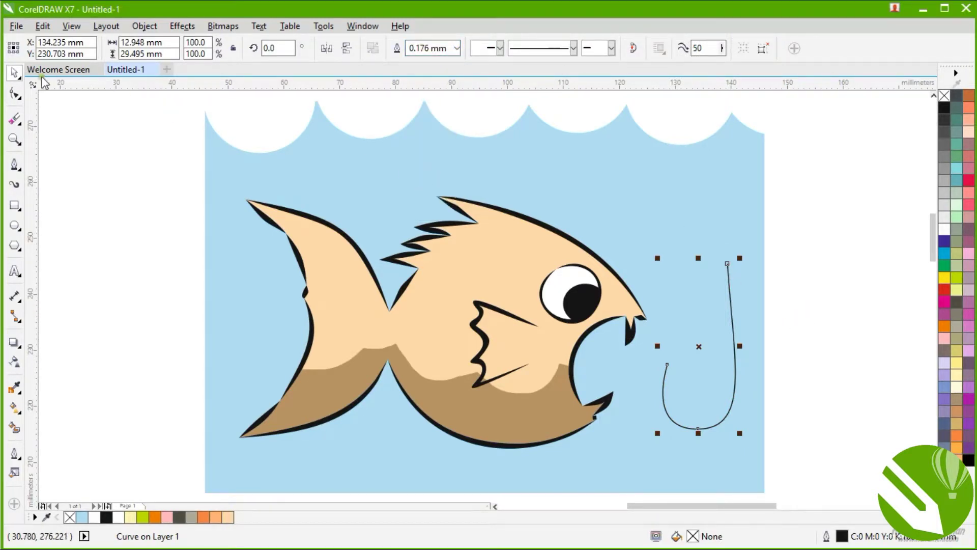
click(109, 127)
click(723, 278)
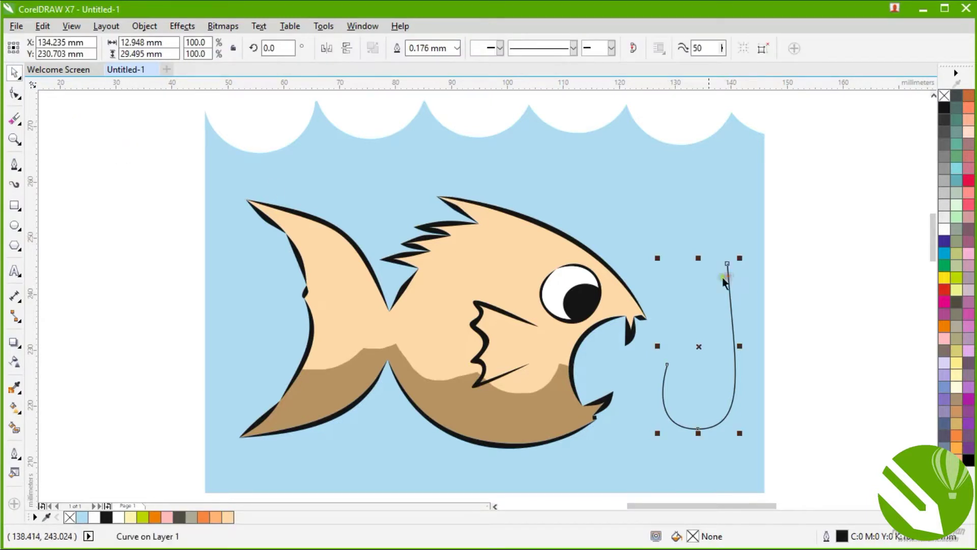
click(457, 48)
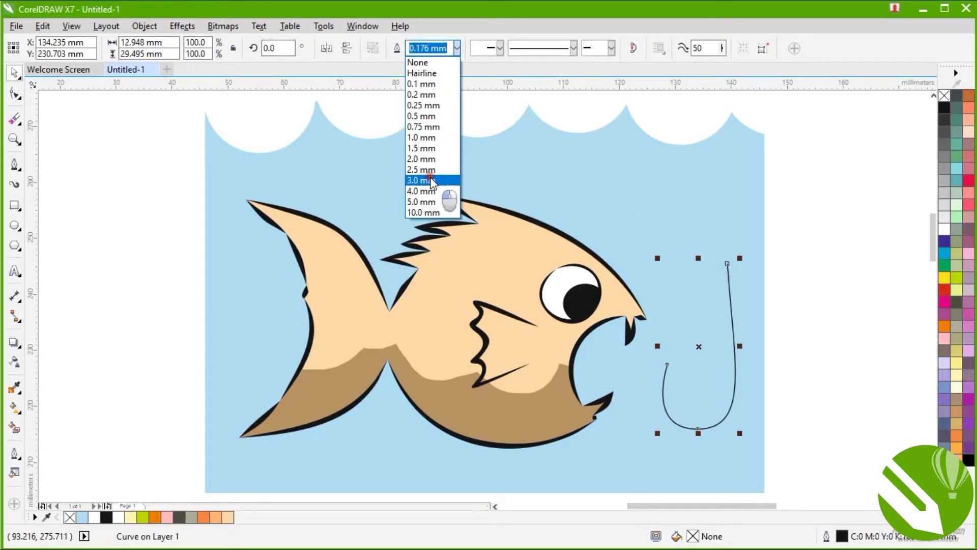
click(431, 180)
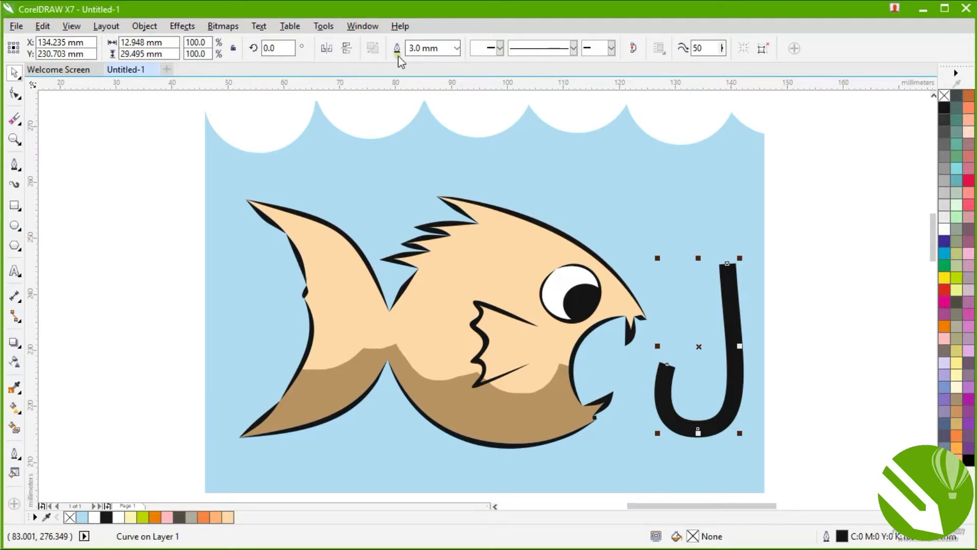
click(456, 48)
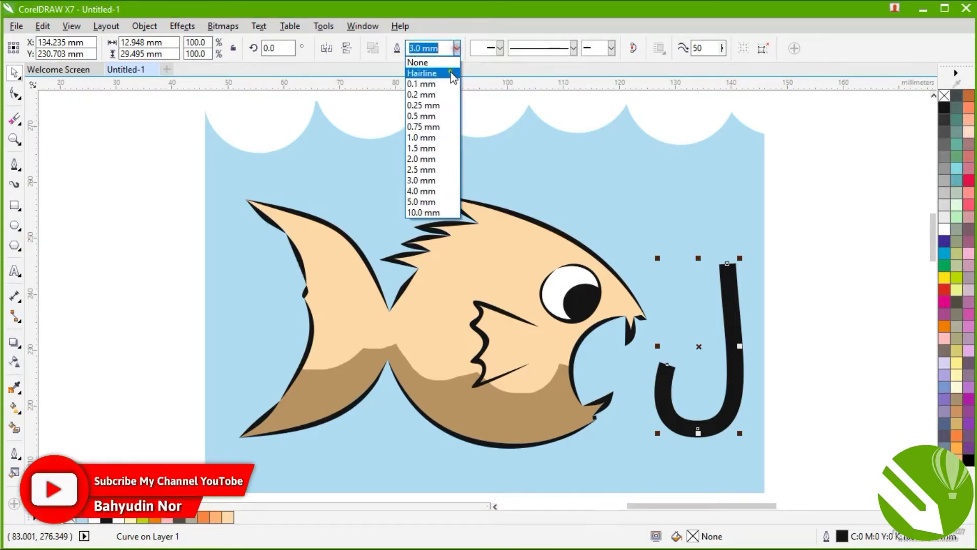
click(427, 149)
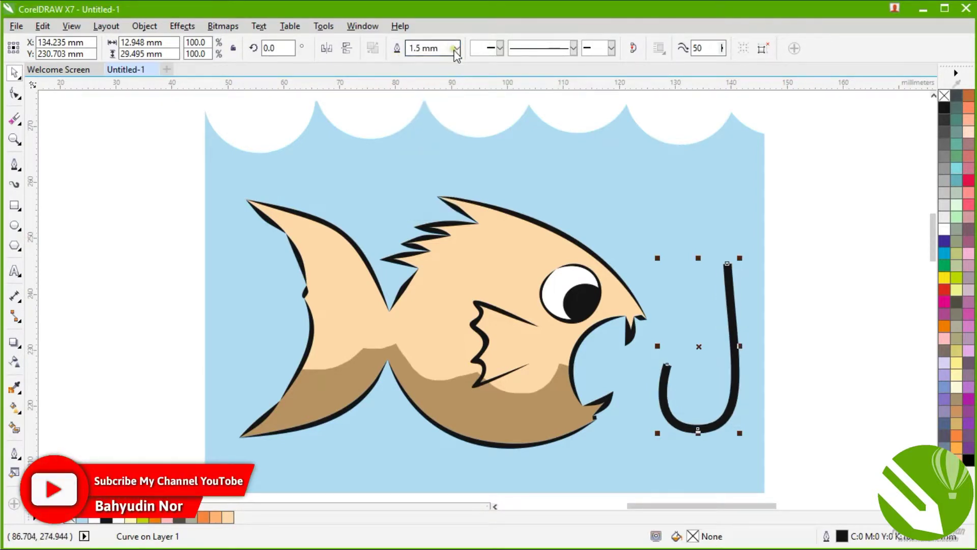
click(456, 49)
click(443, 138)
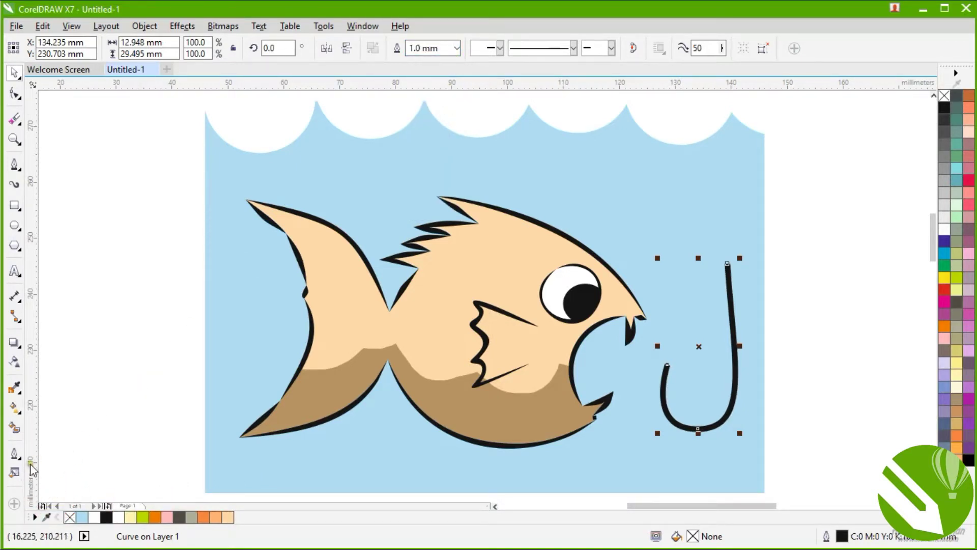
Give the hook's outline an open-ring arrowhead at its start and a pointed barbed arrowhead at its end, then clear the selection.
click(15, 453)
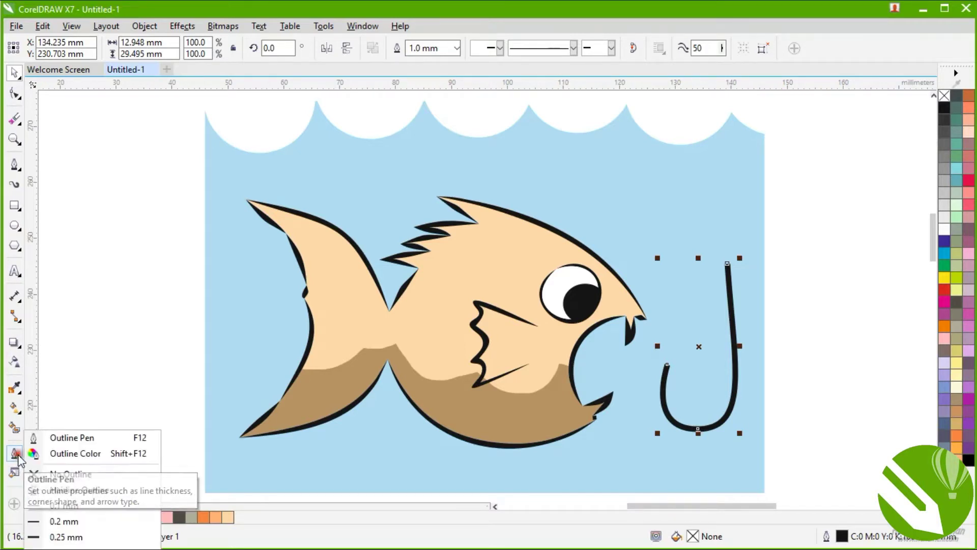
click(77, 439)
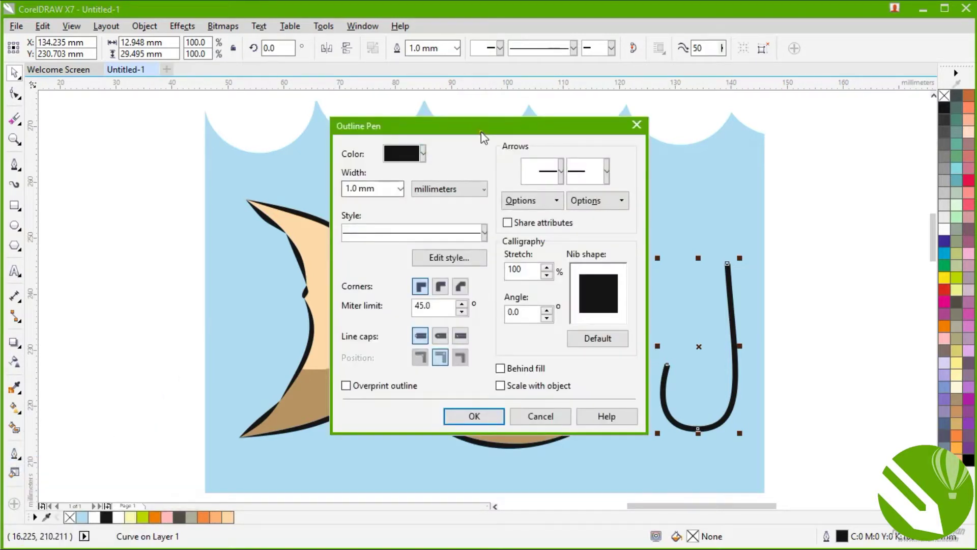
drag(483, 131, 404, 129)
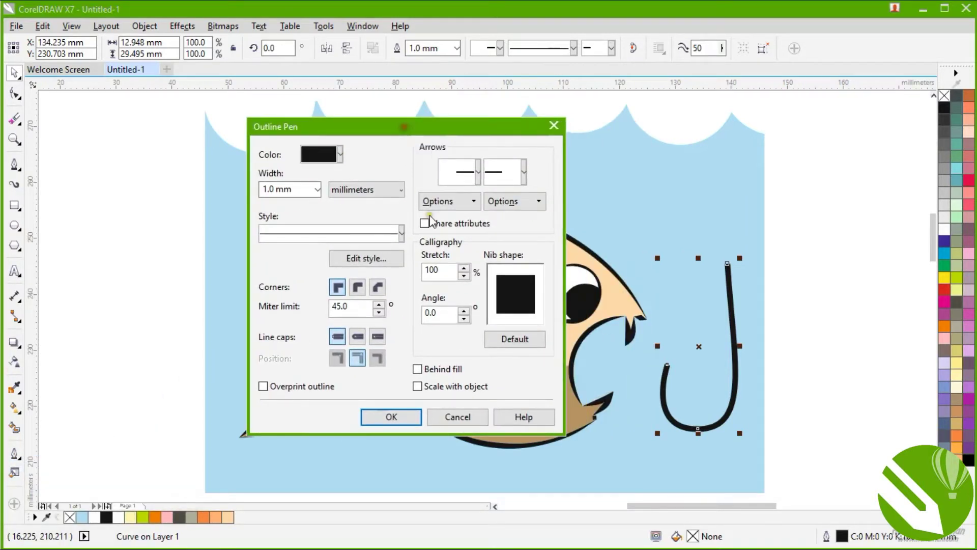
click(482, 178)
drag(586, 209, 581, 253)
click(566, 240)
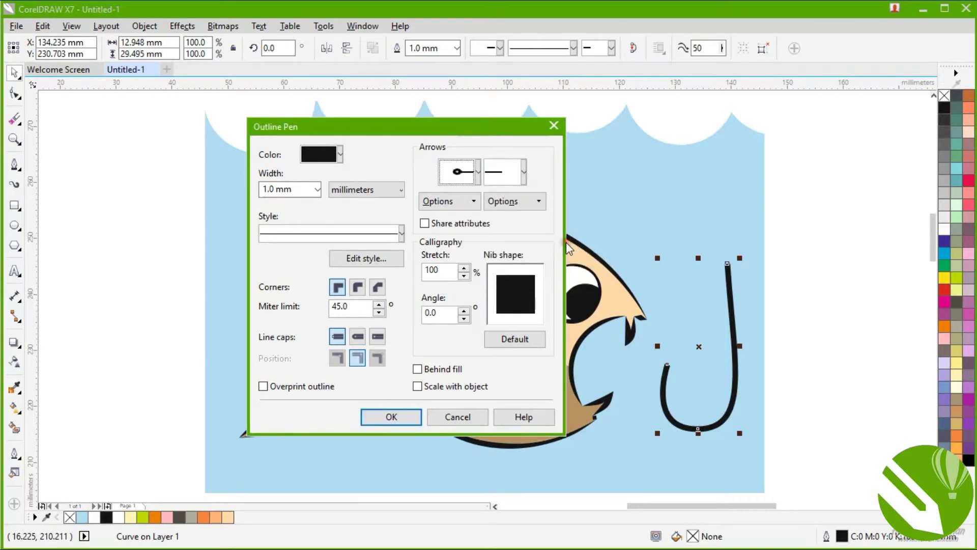
click(524, 176)
click(573, 207)
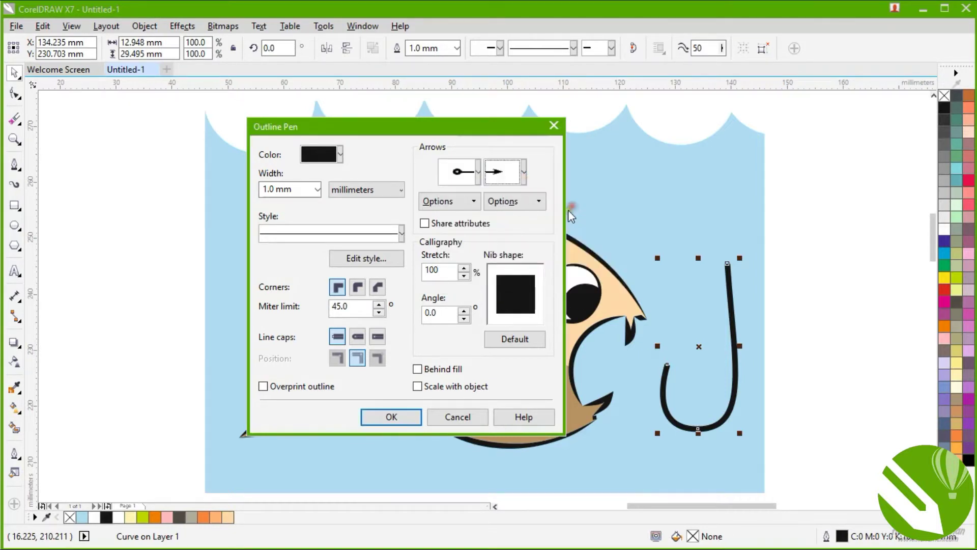
click(389, 417)
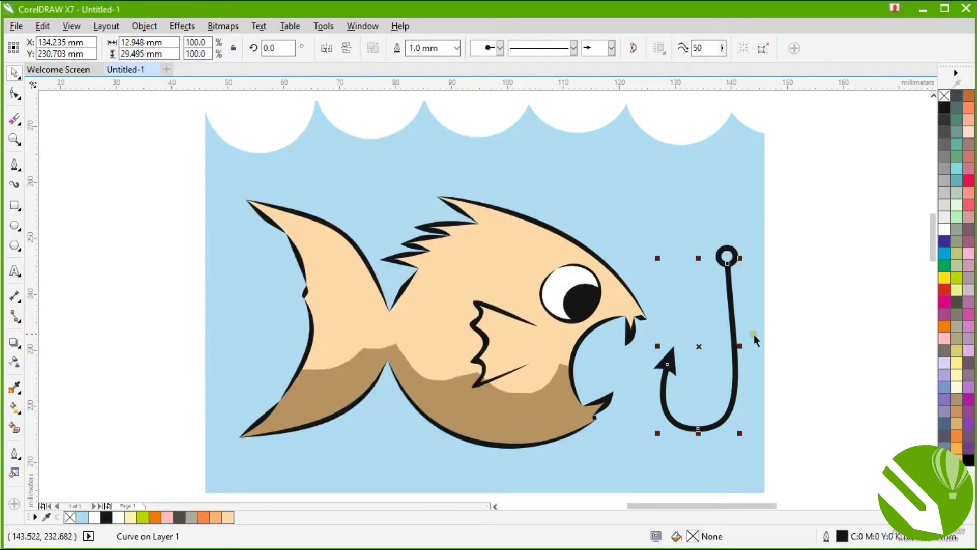
click(804, 319)
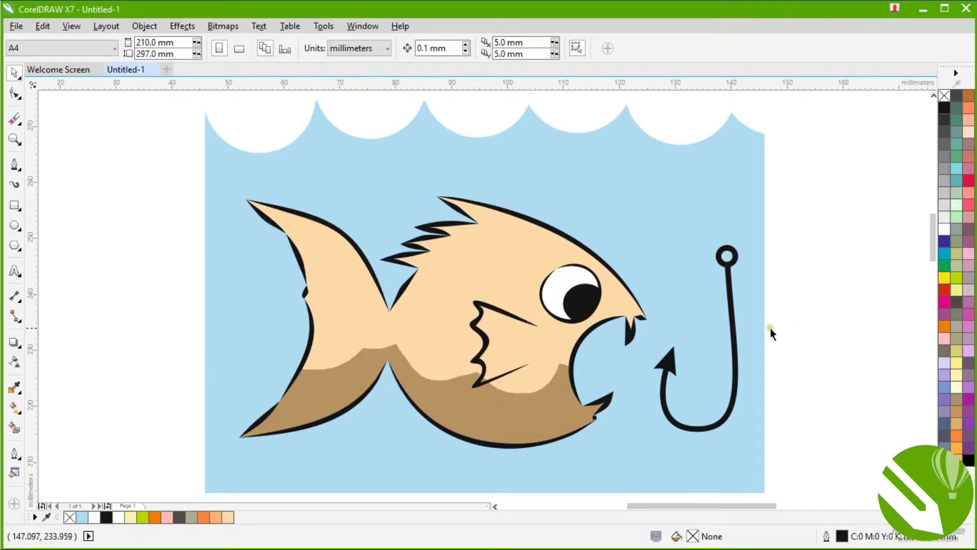
Draw a vertical fishing line about 26 mm long from the hook's ring up past the water's surface with the Pen tool.
click(14, 164)
click(725, 257)
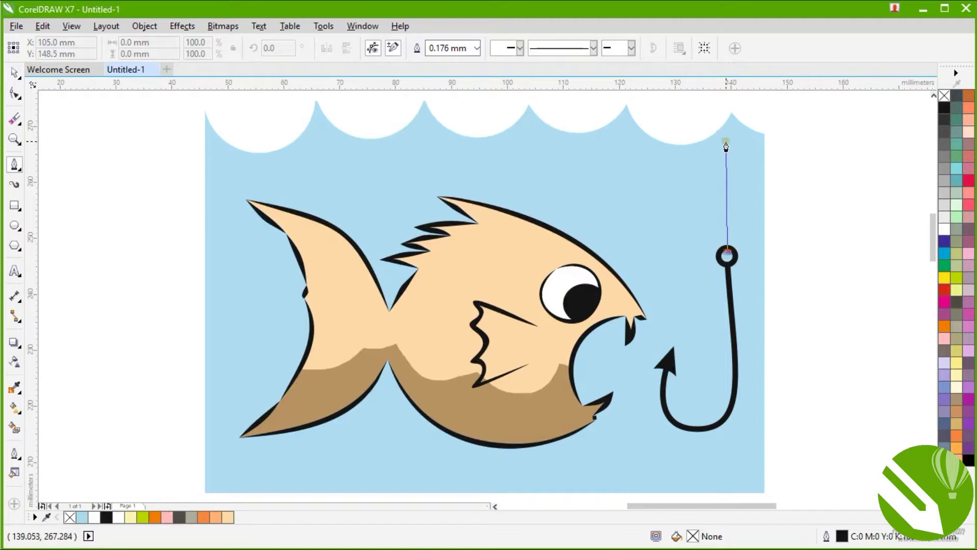
click(726, 102)
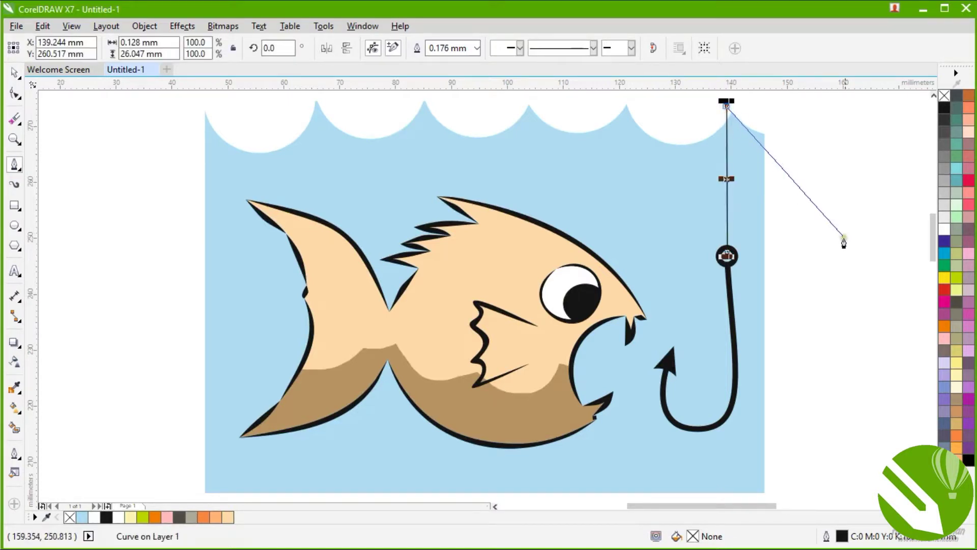
key(space)
click(827, 315)
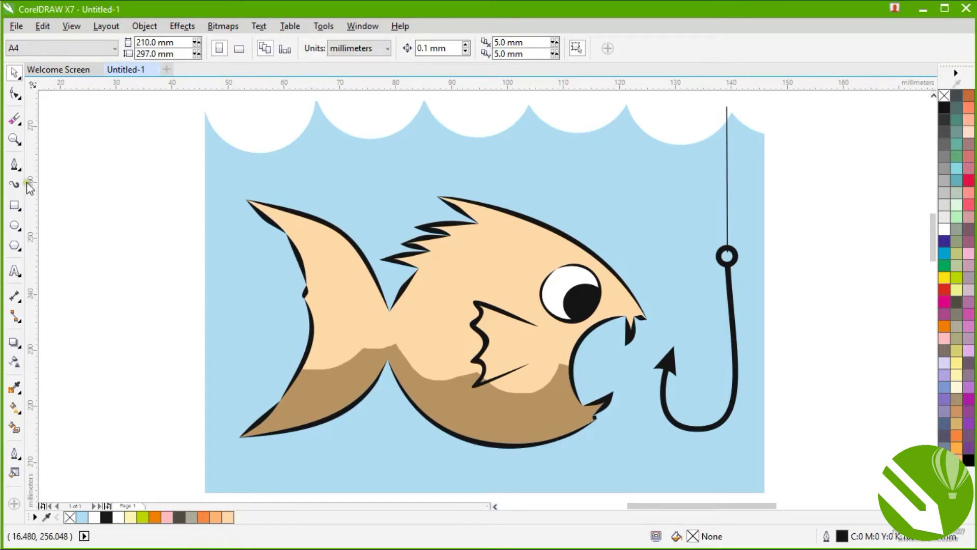
Draw an open S-shaped worm curve about 5 mm wide and 17 mm tall above the hook's bend with the Pen tool.
click(15, 164)
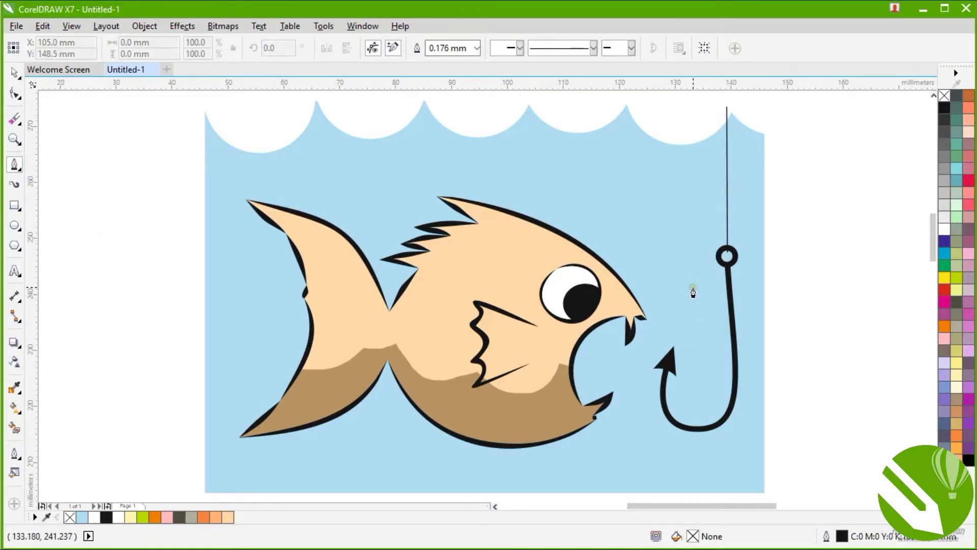
drag(694, 289, 665, 301)
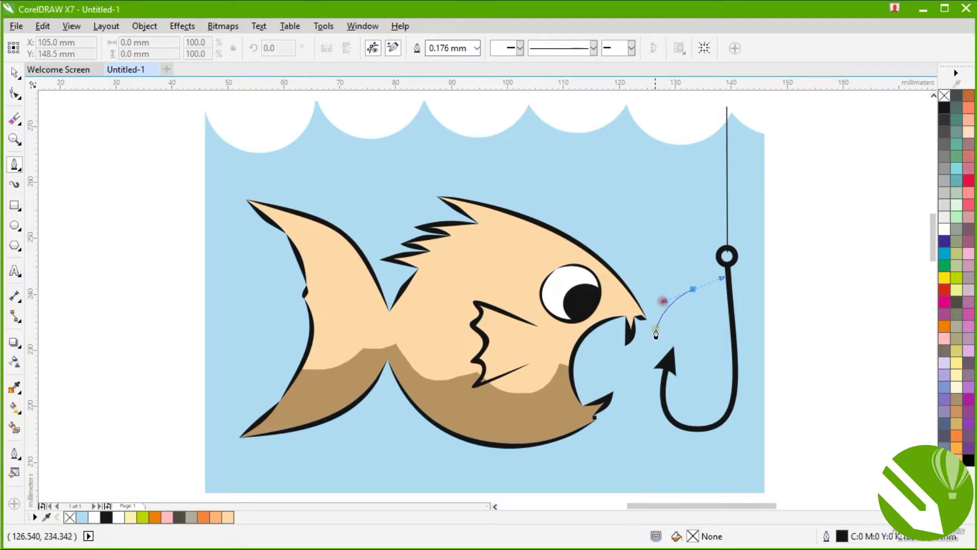
drag(704, 351, 722, 386)
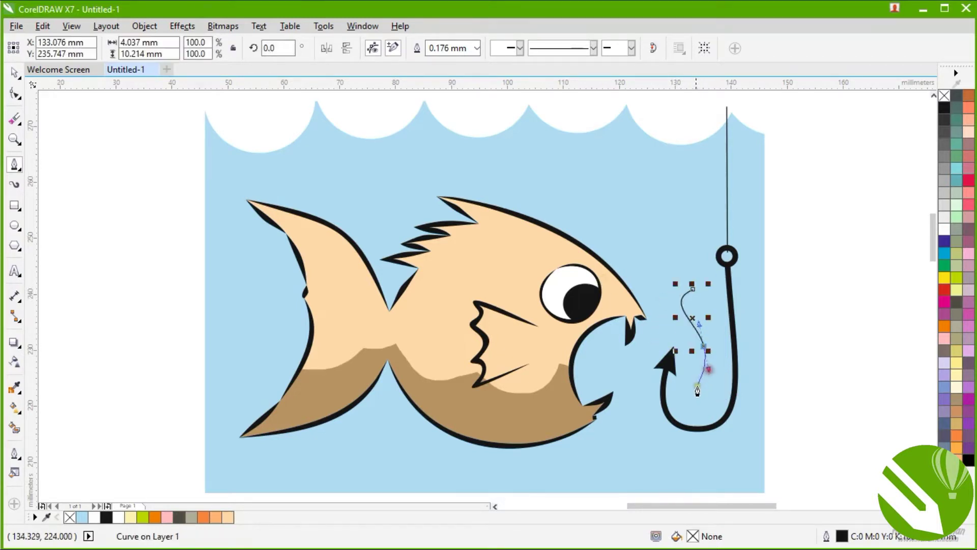
click(680, 384)
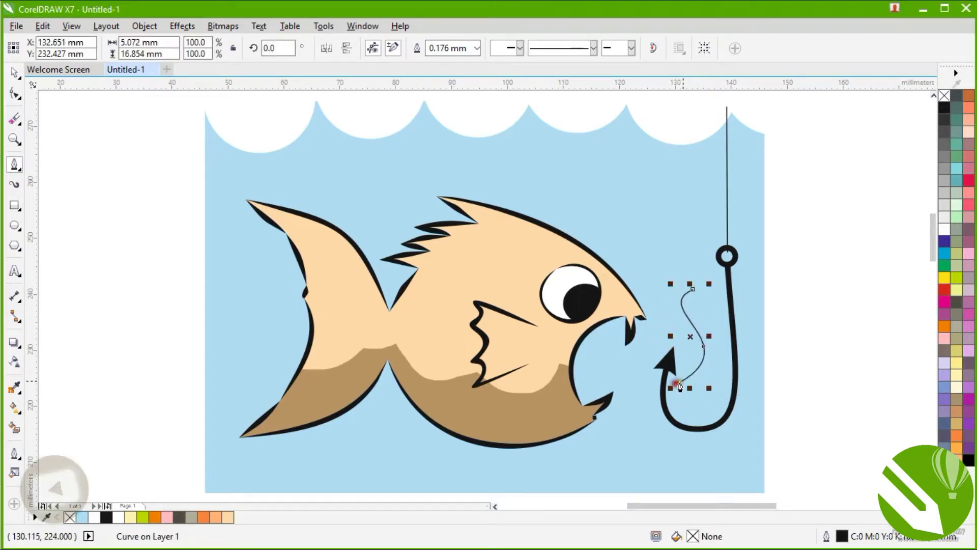
Smooth the S-shaped curve by raising its upper end, deleting its middle node and adjusting the curvature at its lower end.
click(14, 93)
drag(687, 289, 660, 307)
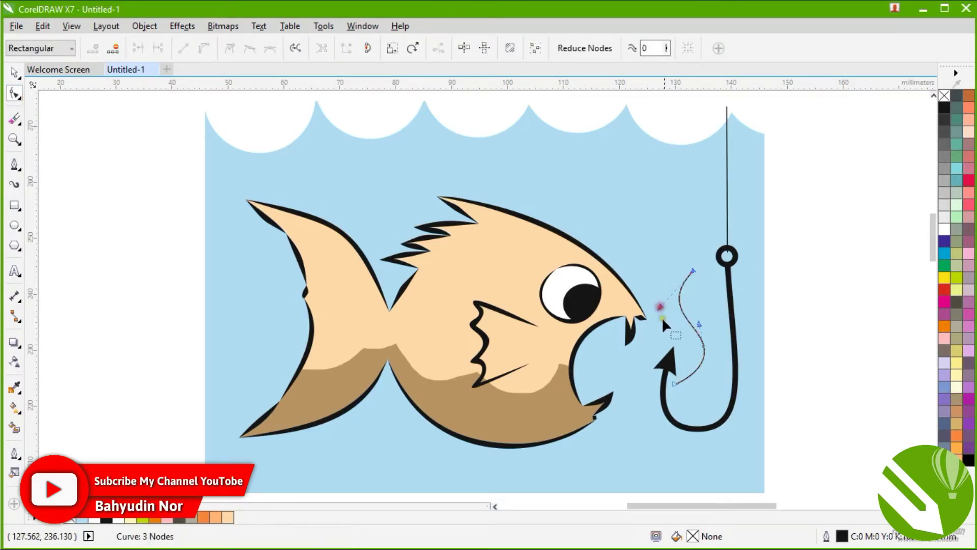
click(703, 347)
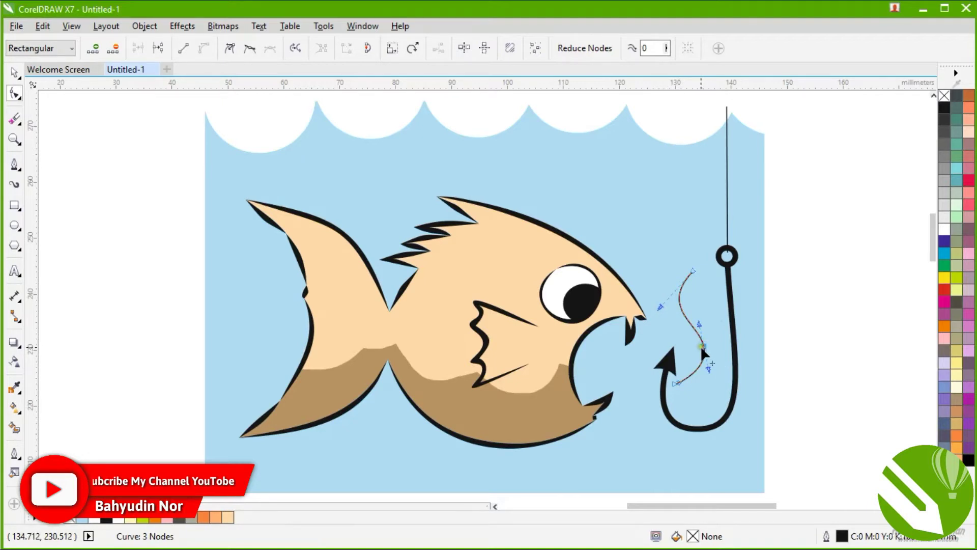
key(Delete)
click(677, 382)
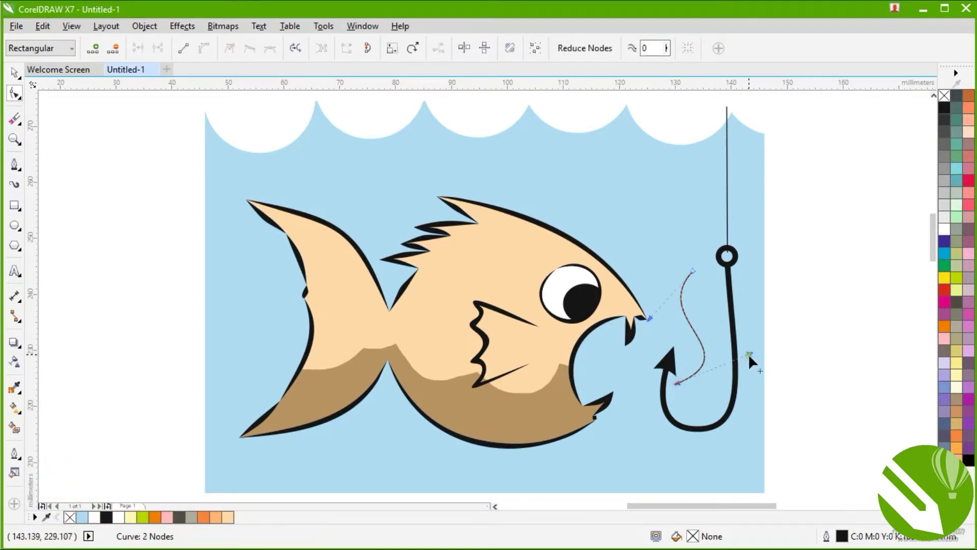
drag(748, 353, 736, 329)
drag(694, 271, 692, 266)
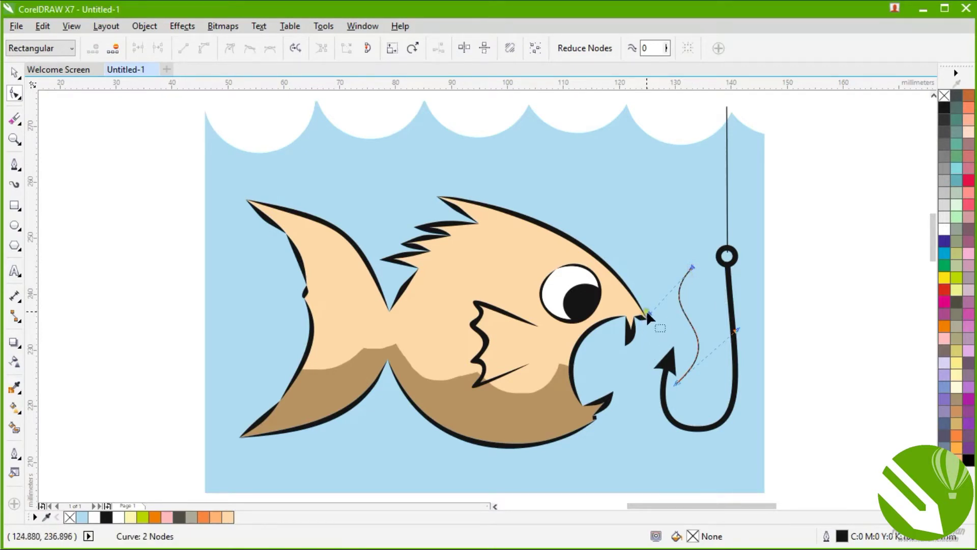
click(691, 266)
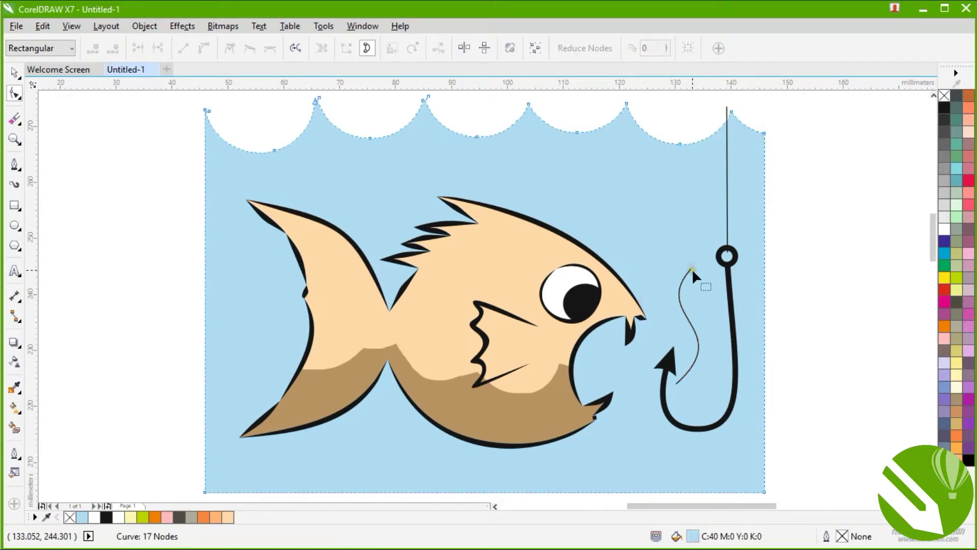
click(692, 269)
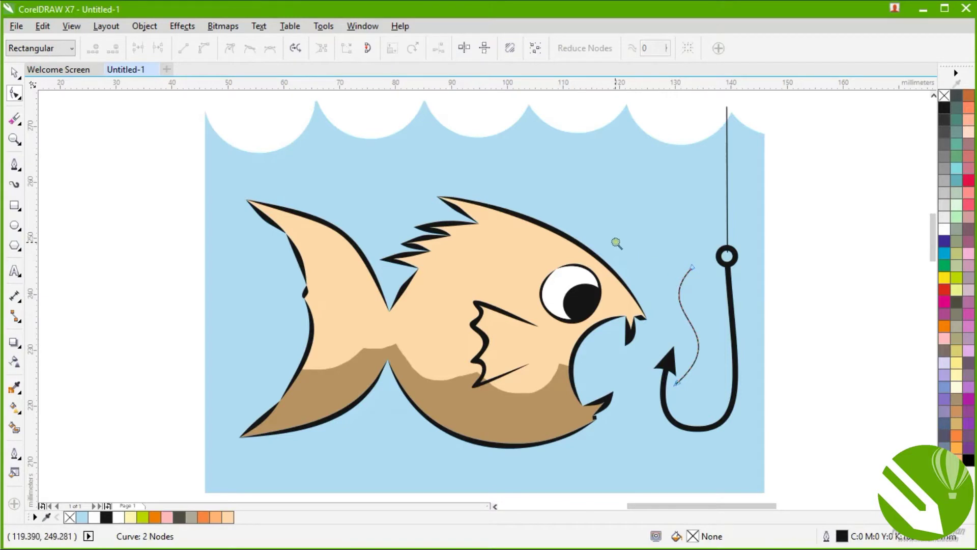
Refine the worm curve's upper node and its lower end's curvature to a shape about 4 mm wide and 21 mm tall.
scroll(781, 426, up, 3)
drag(469, 149, 468, 145)
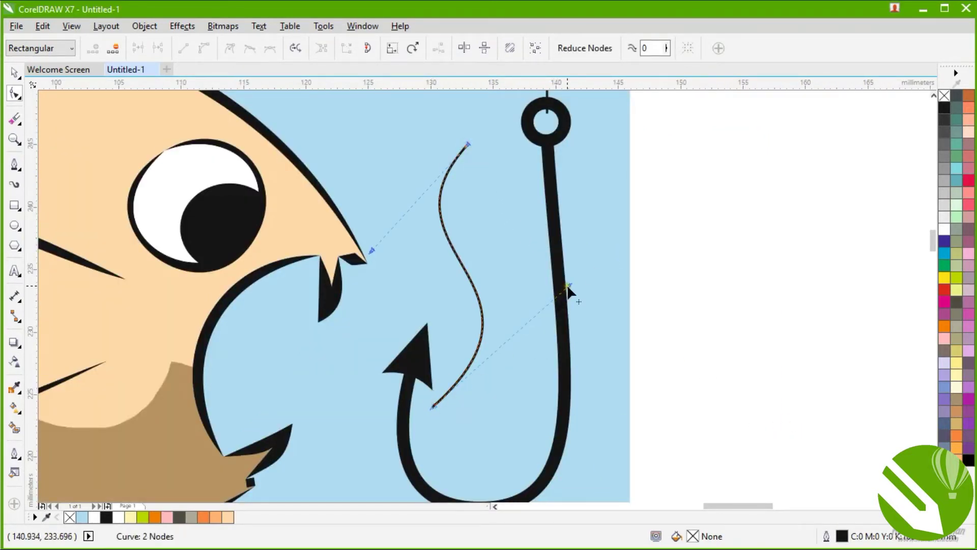
drag(567, 285, 576, 307)
key(space)
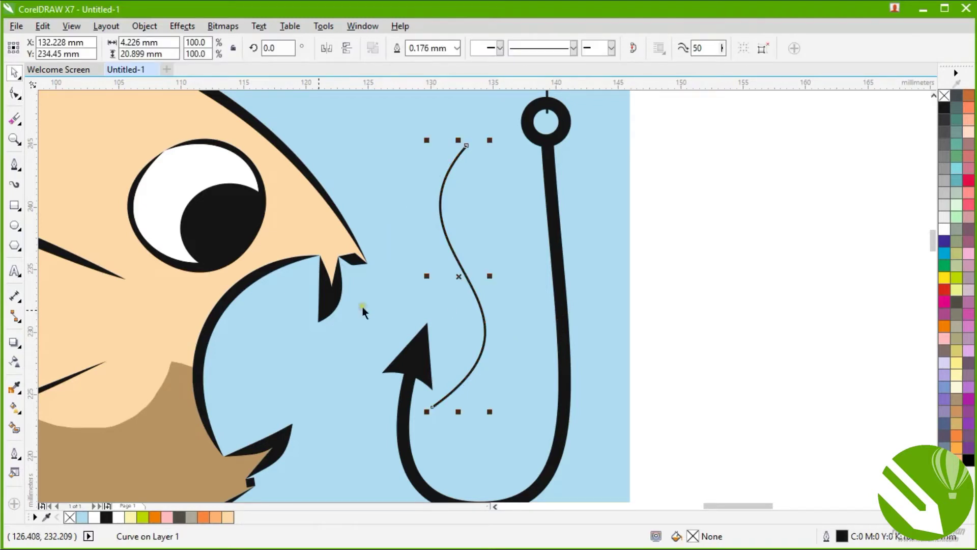
Set the worm curve's outline width to 2.5 mm.
click(15, 454)
click(61, 437)
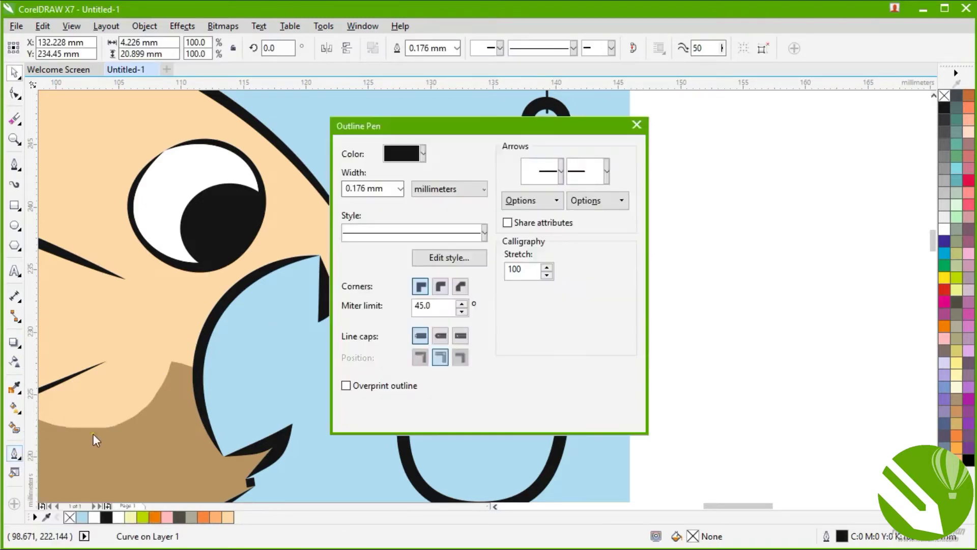
drag(467, 134, 716, 161)
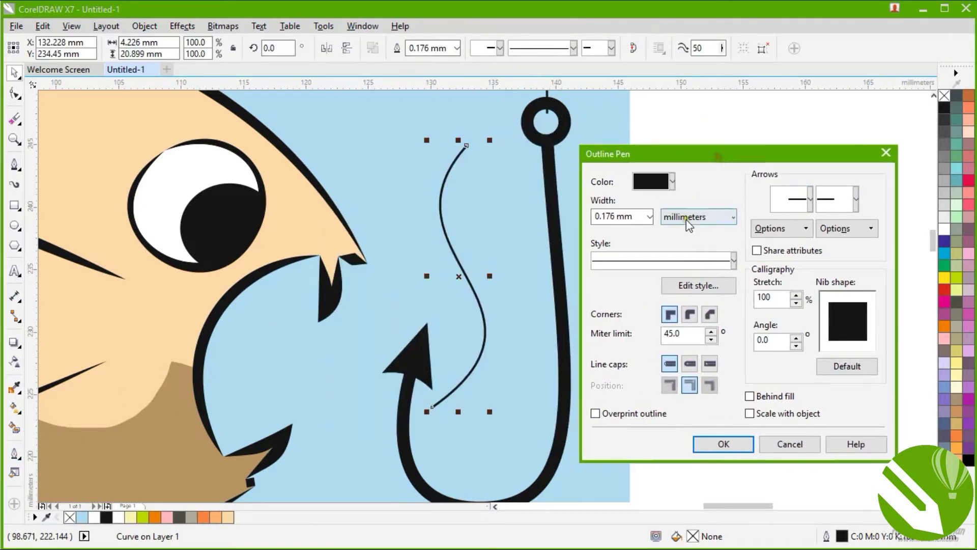
click(649, 215)
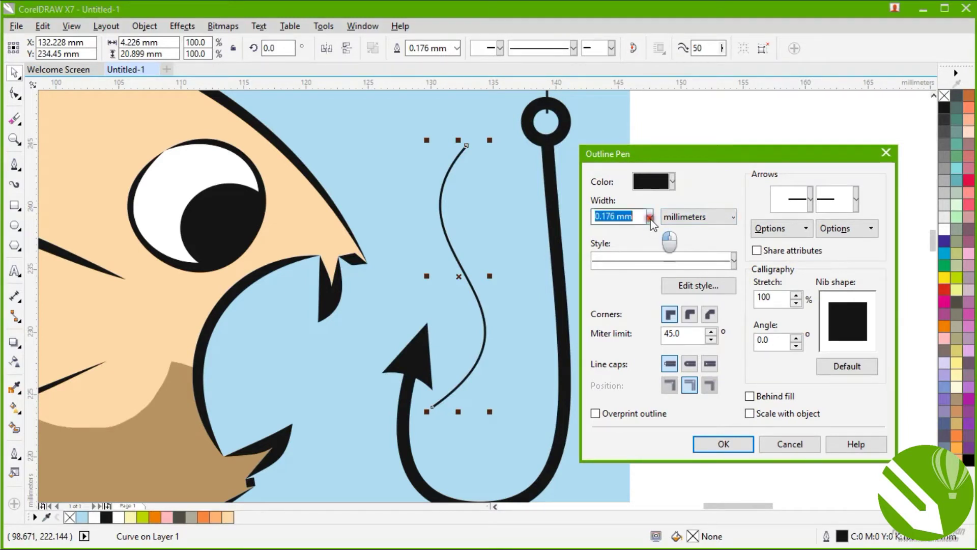
click(623, 342)
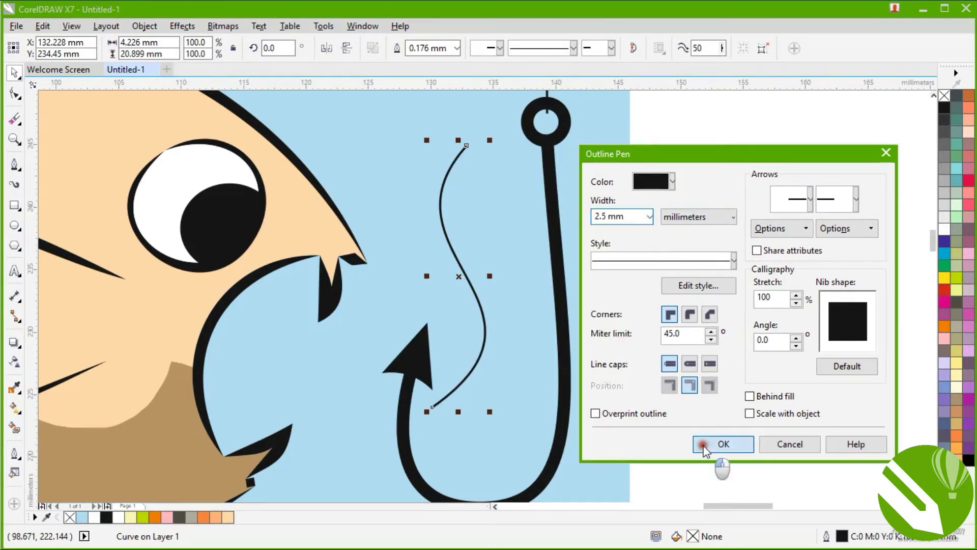
click(721, 443)
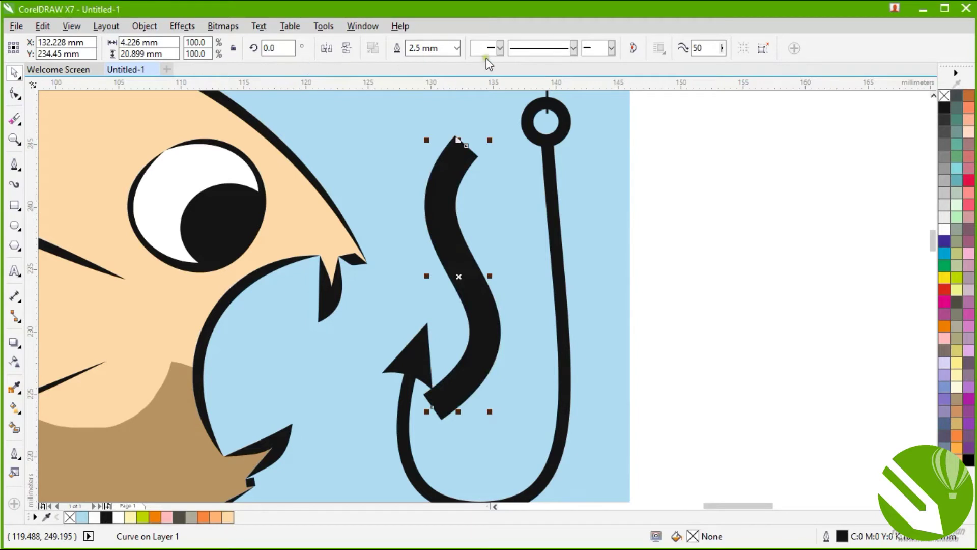
Set the worm curve's outline width to 3.0 mm and give it round line caps.
click(456, 48)
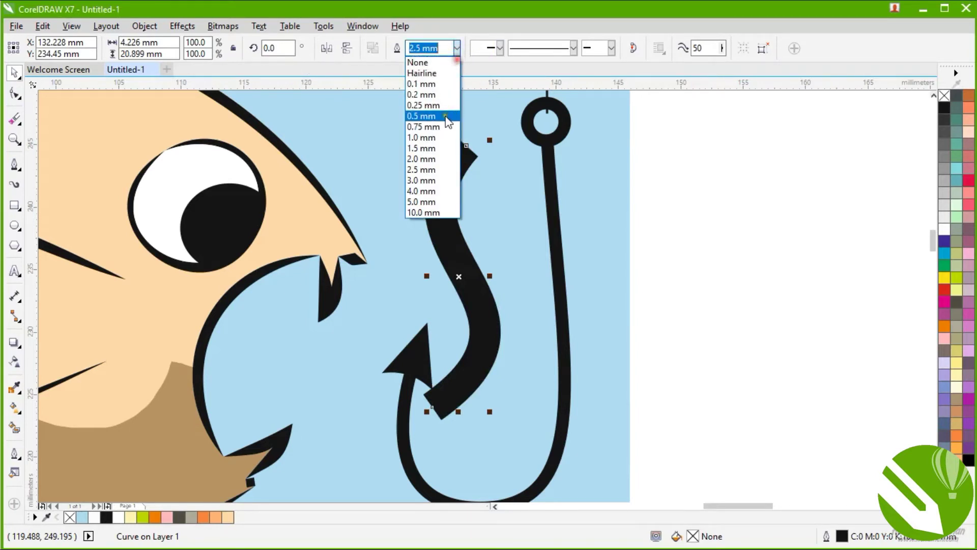
click(431, 182)
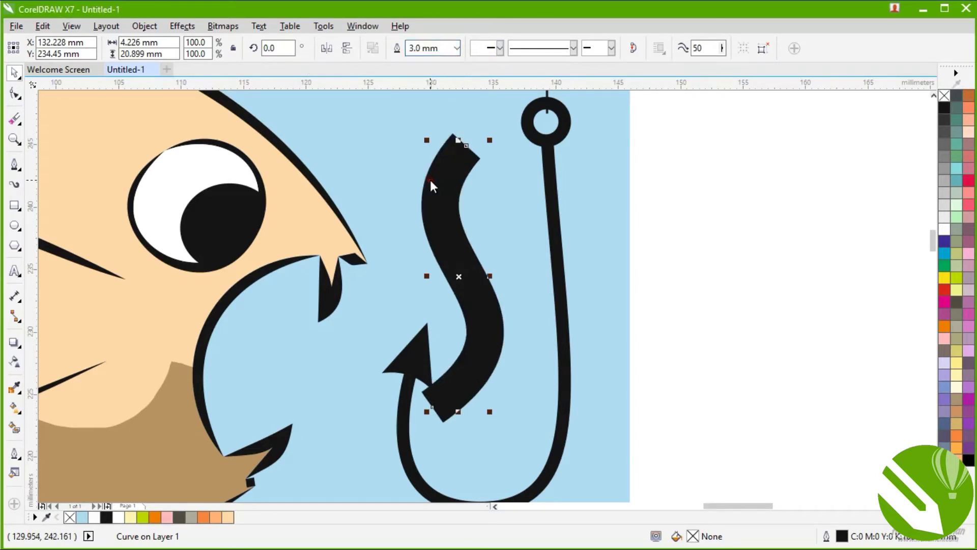
click(14, 453)
click(71, 437)
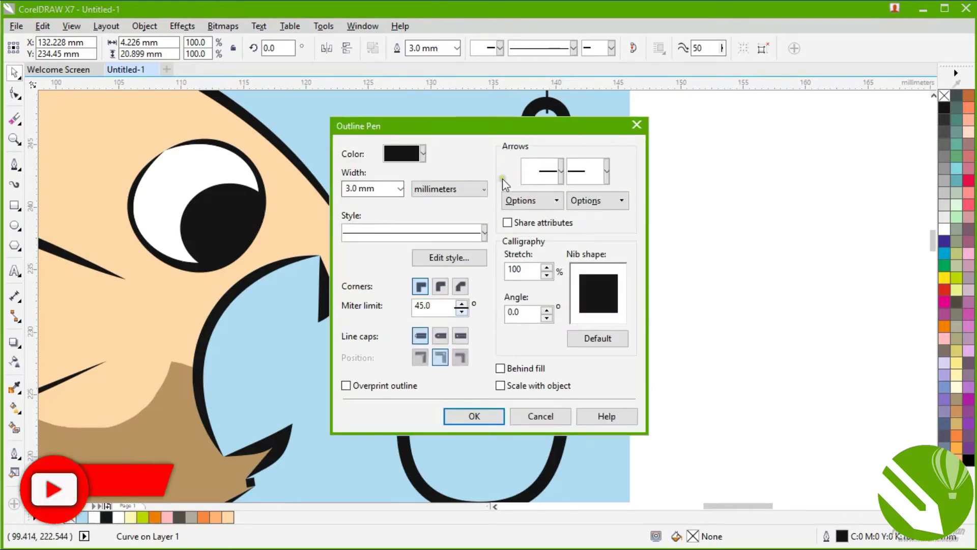
drag(485, 124, 692, 133)
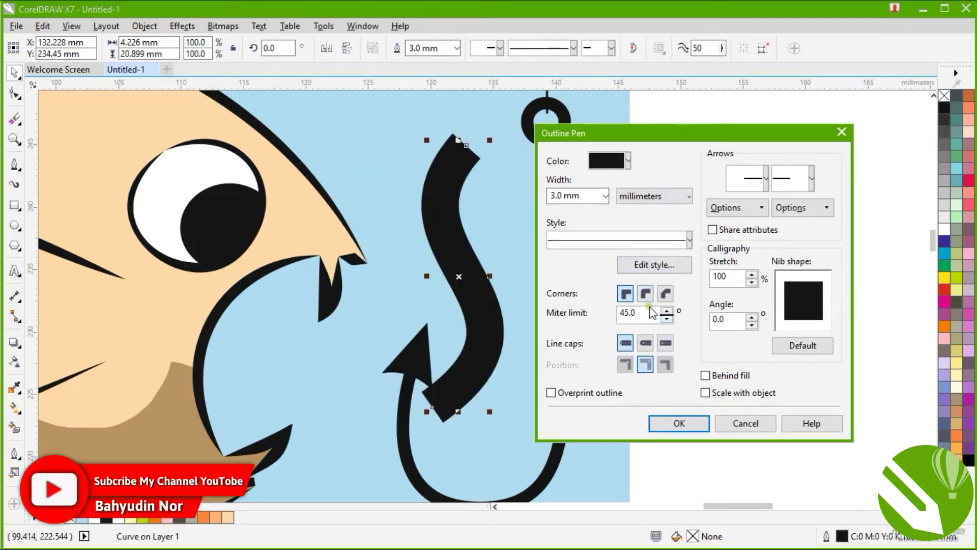
click(644, 343)
click(680, 422)
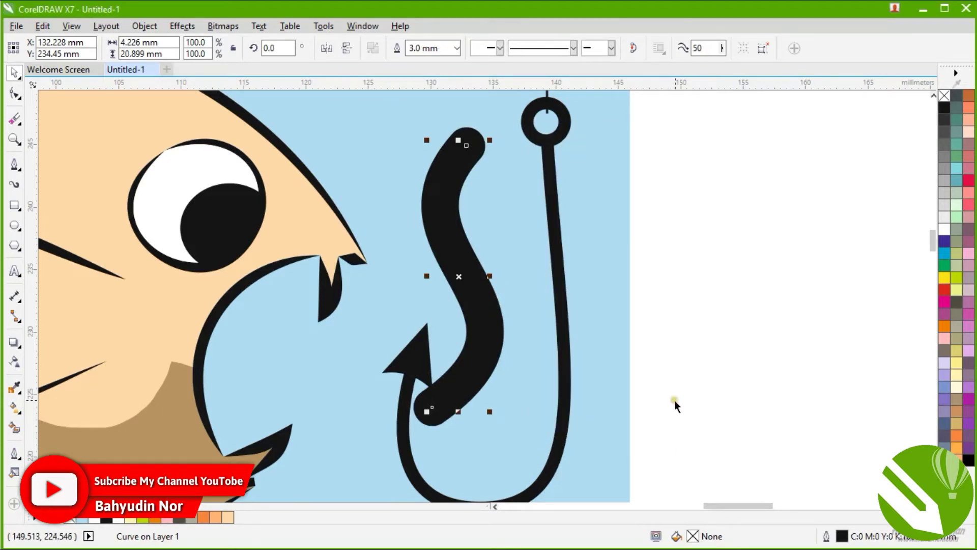
Move the worm over the hook's barbed point and colour its outline light orange (C:0 M:60 Y:80), then clear the selection.
click(674, 400)
drag(481, 326, 430, 363)
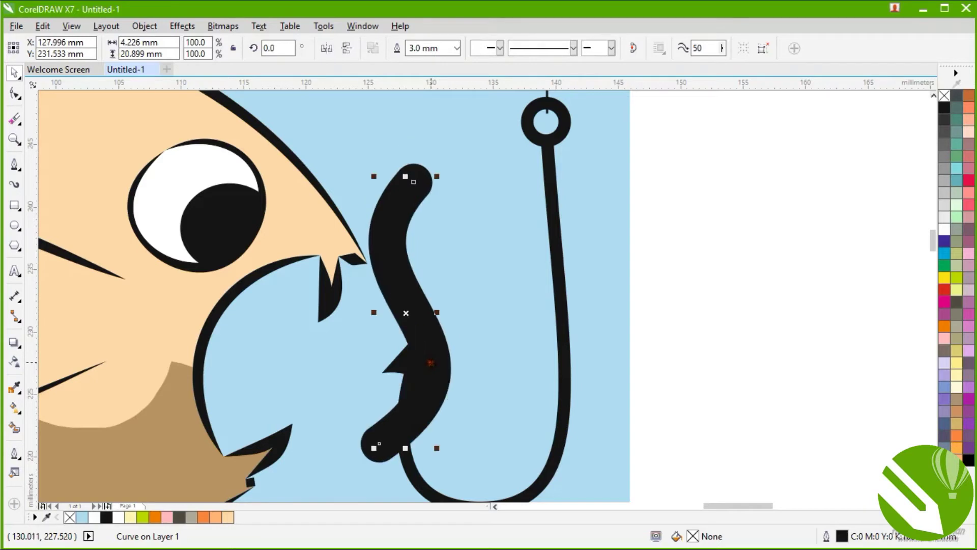
click(945, 326)
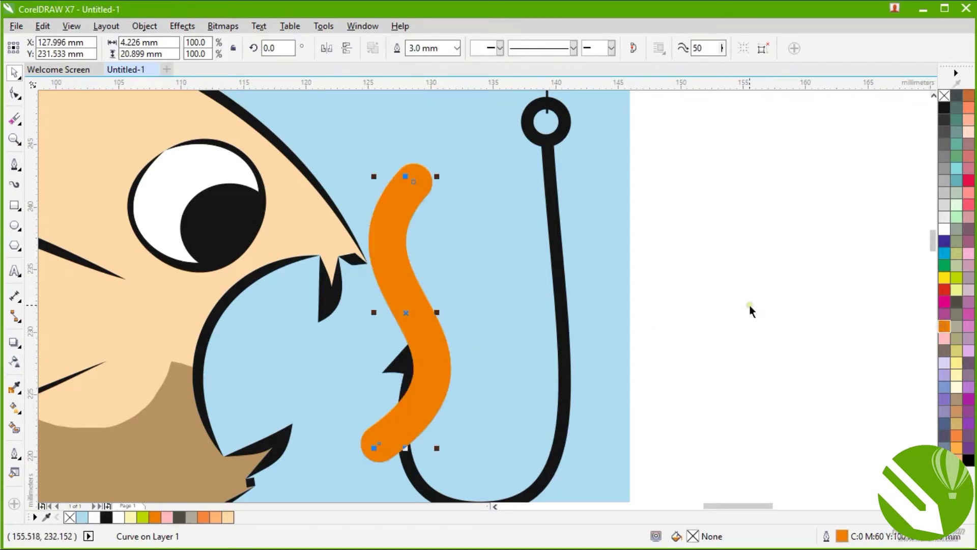
click(943, 303)
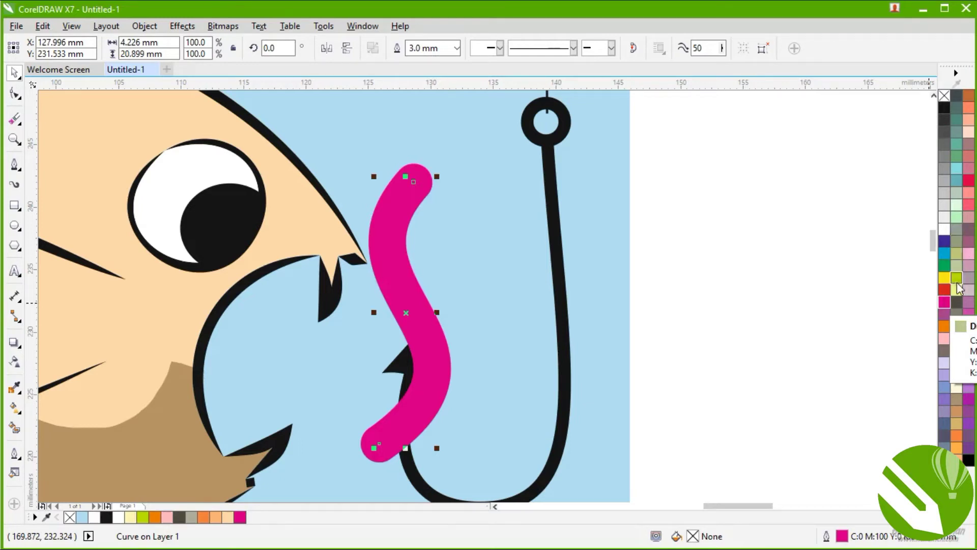
click(956, 449)
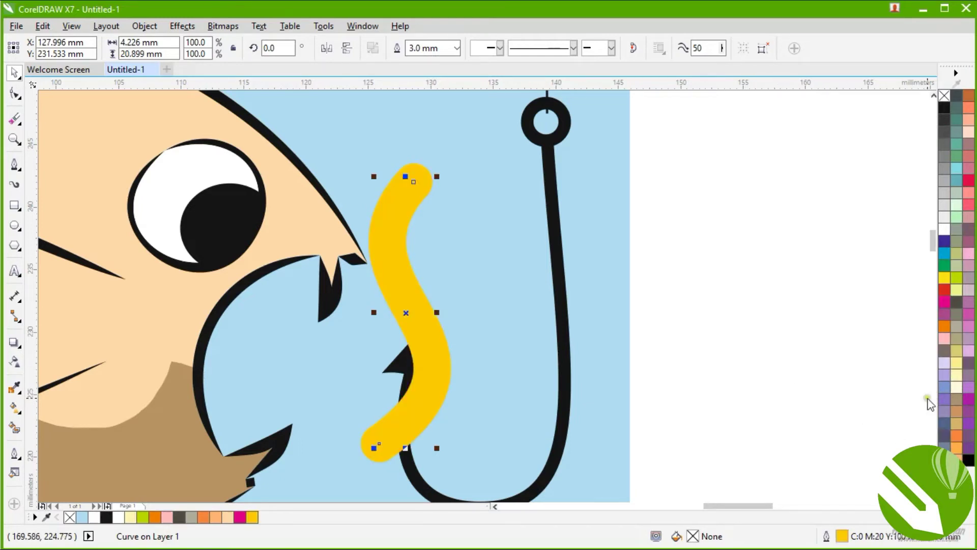
click(956, 435)
click(804, 343)
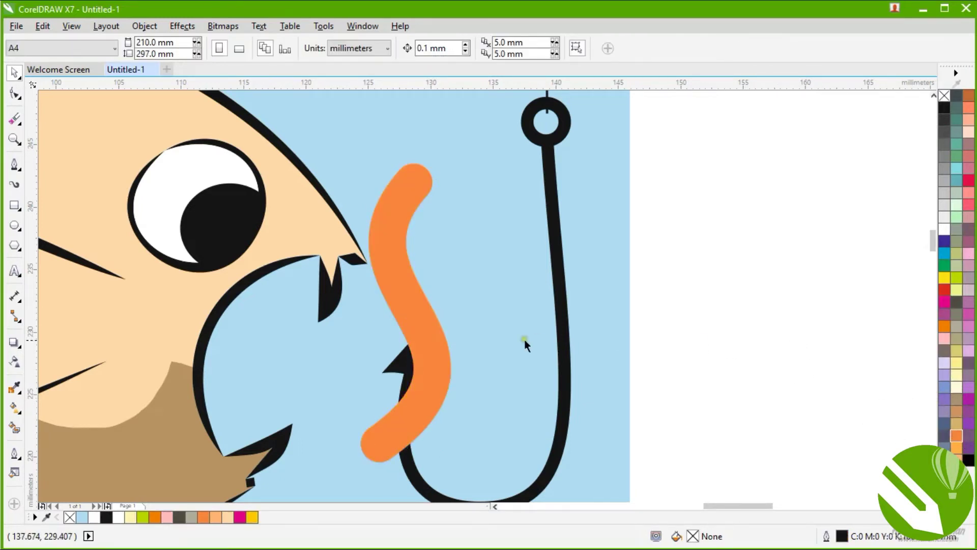
Shift the orange worm about 0.7 mm up and 0.5 mm to the right over the hook's point.
click(447, 370)
drag(440, 354, 441, 345)
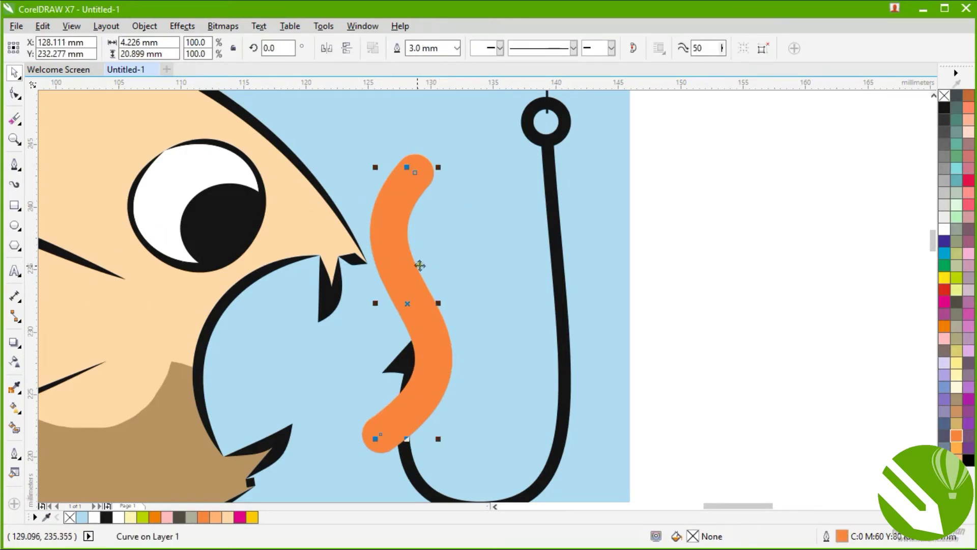
drag(419, 265, 423, 265)
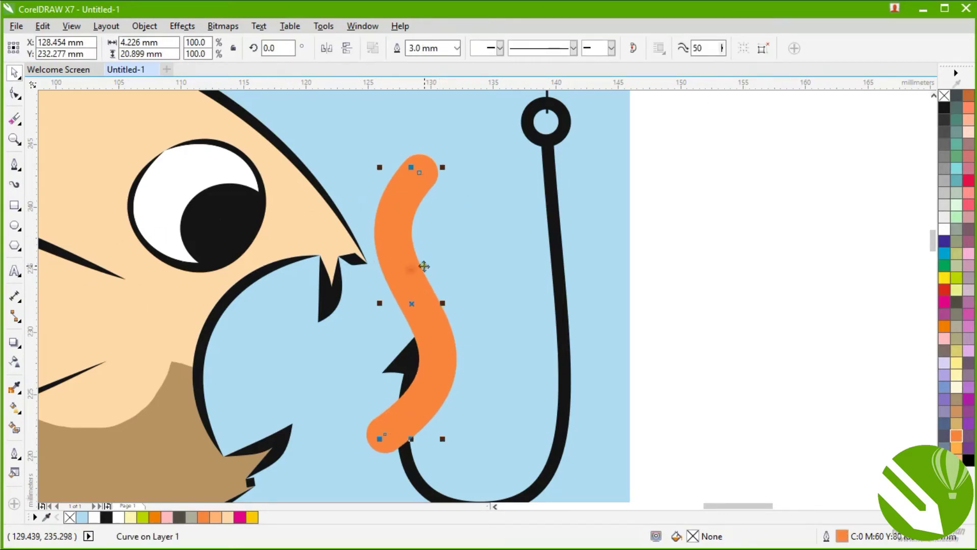
Add a one-step outside contour of about 0.53 mm around the worm and make the contour black.
click(16, 349)
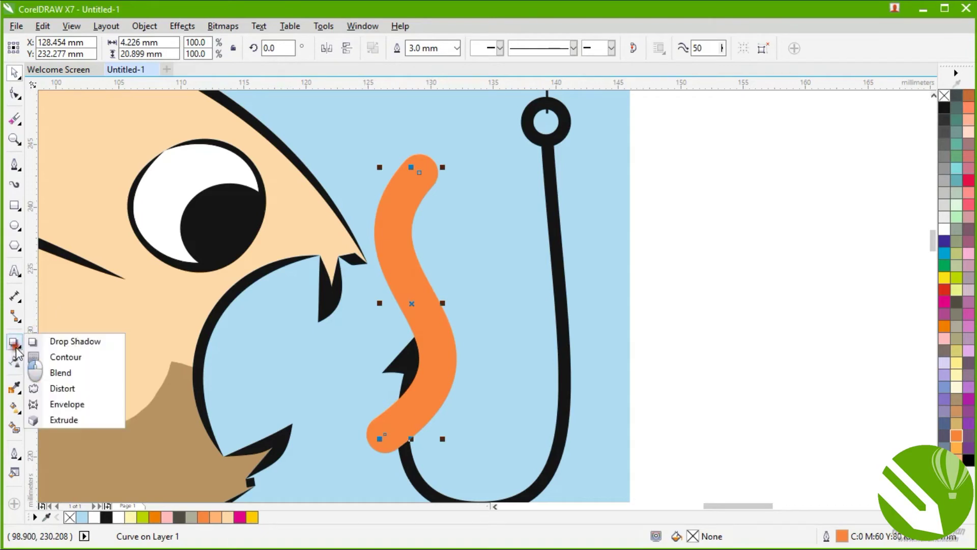
click(77, 355)
drag(419, 318, 444, 308)
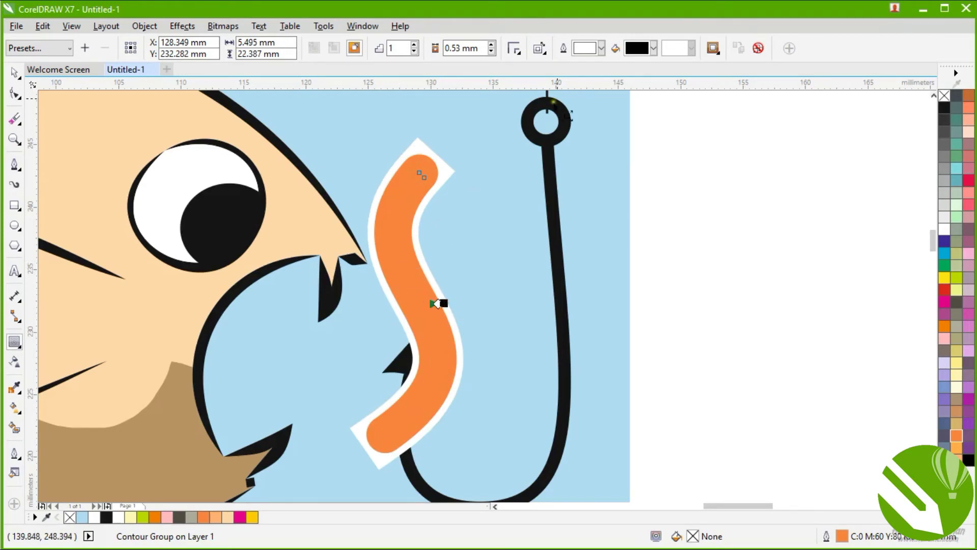
click(602, 48)
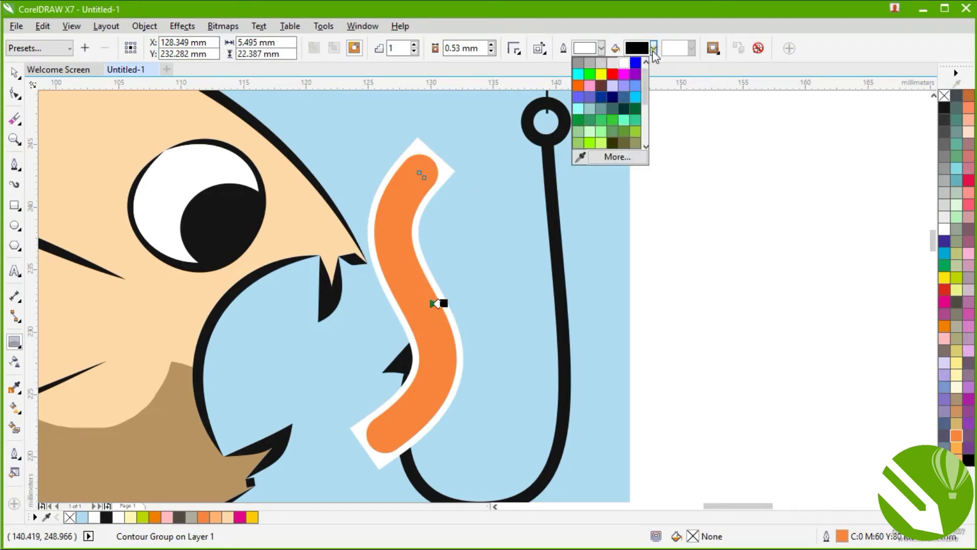
mouse_move(647, 90)
mouse_down()
mouse_move(661, 153)
mouse_move(640, 78)
mouse_up()
click(579, 64)
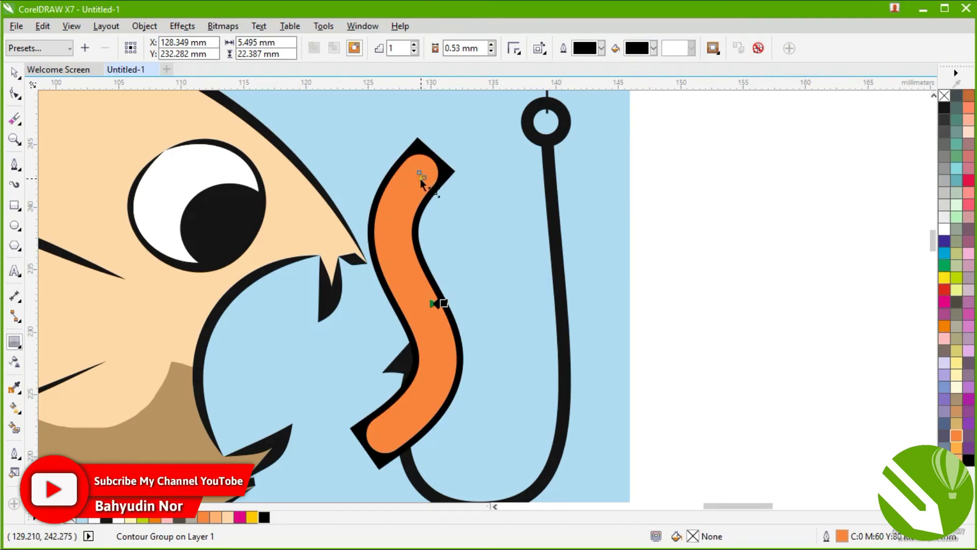
Give the worm's control curve round outline corners so the black contour follows its rounded ends, and clear the selection.
click(281, 416)
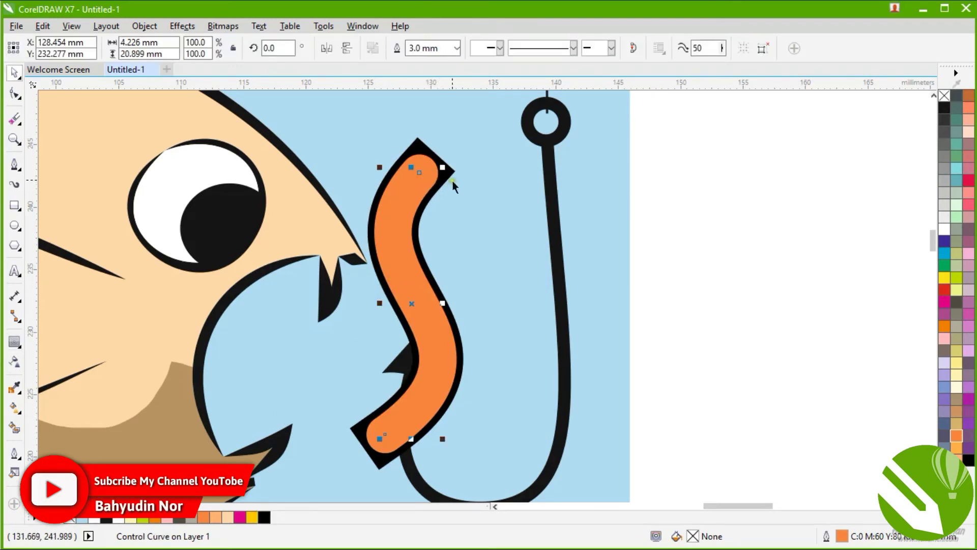
click(14, 453)
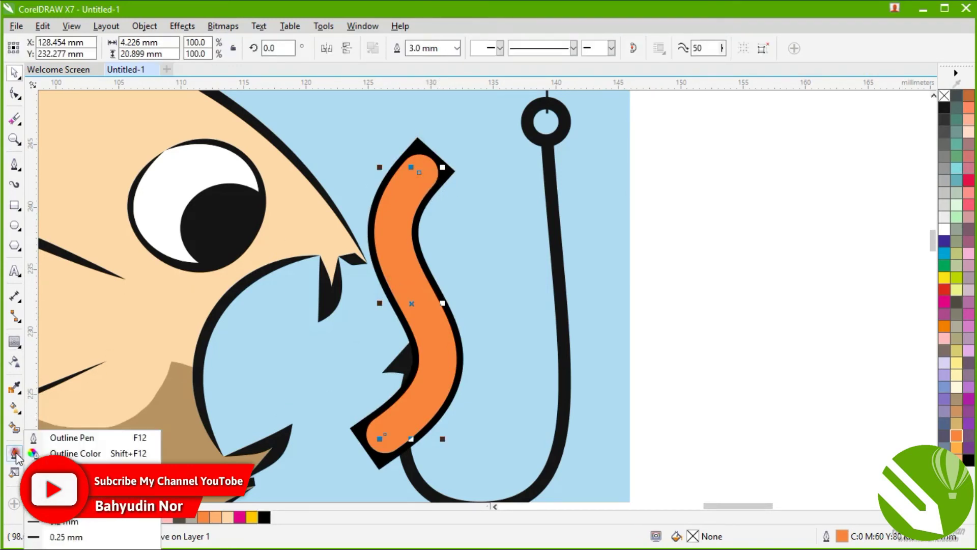
click(64, 438)
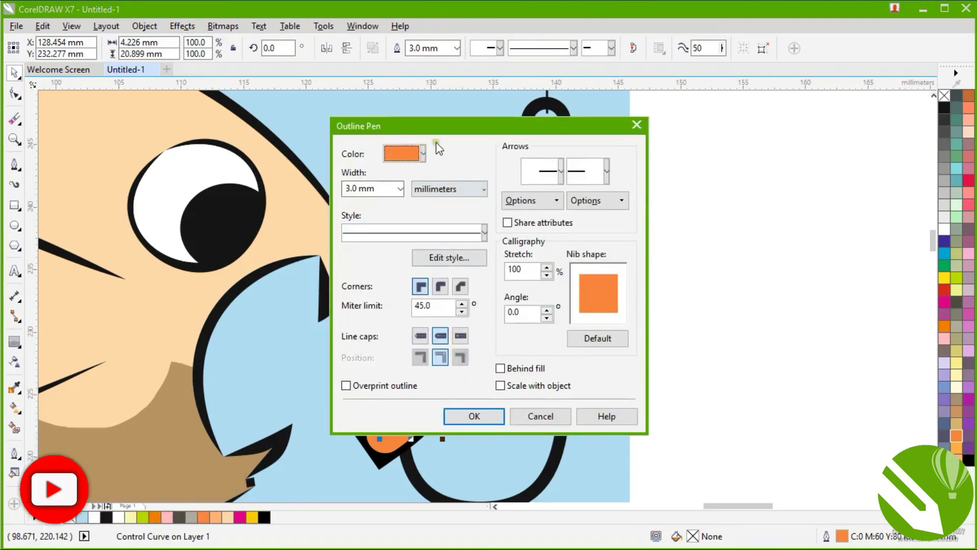
drag(435, 136, 670, 141)
click(671, 299)
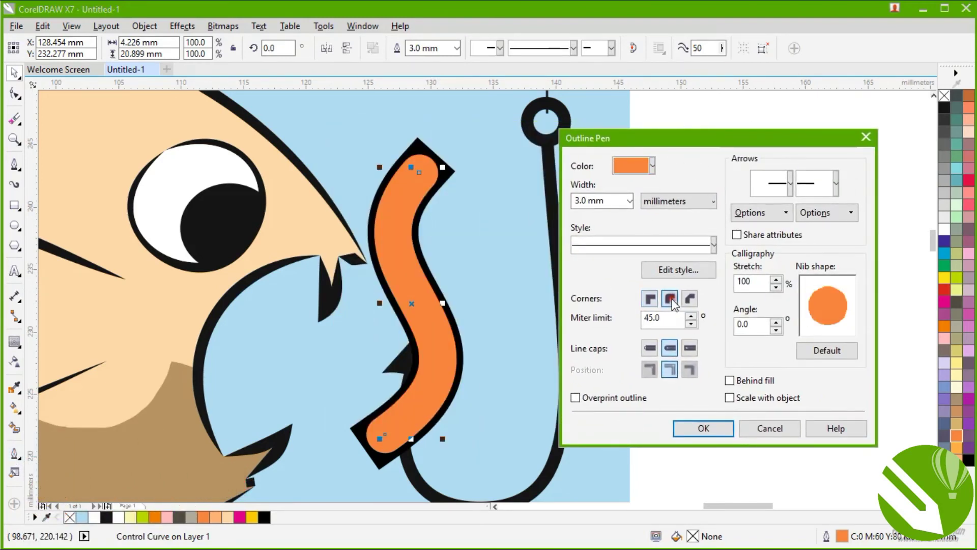
click(715, 428)
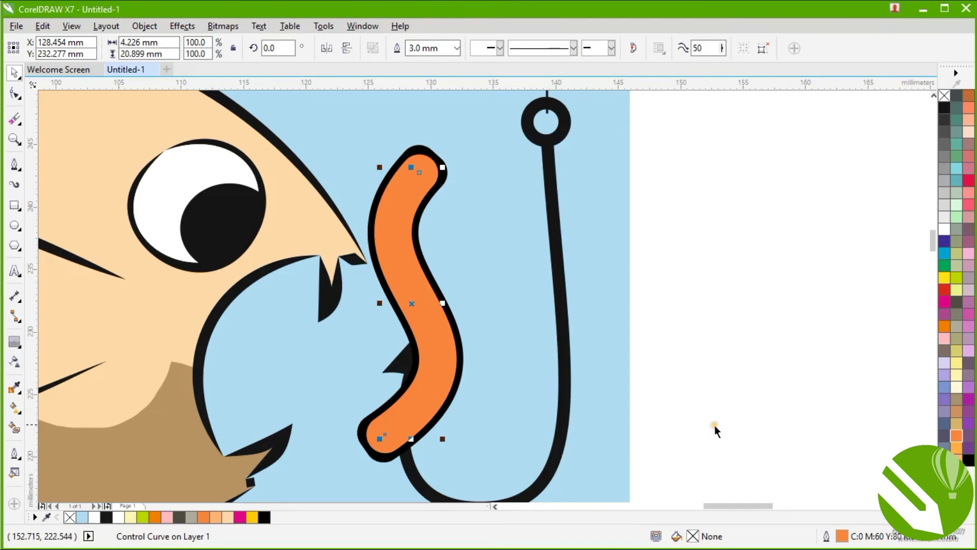
click(707, 410)
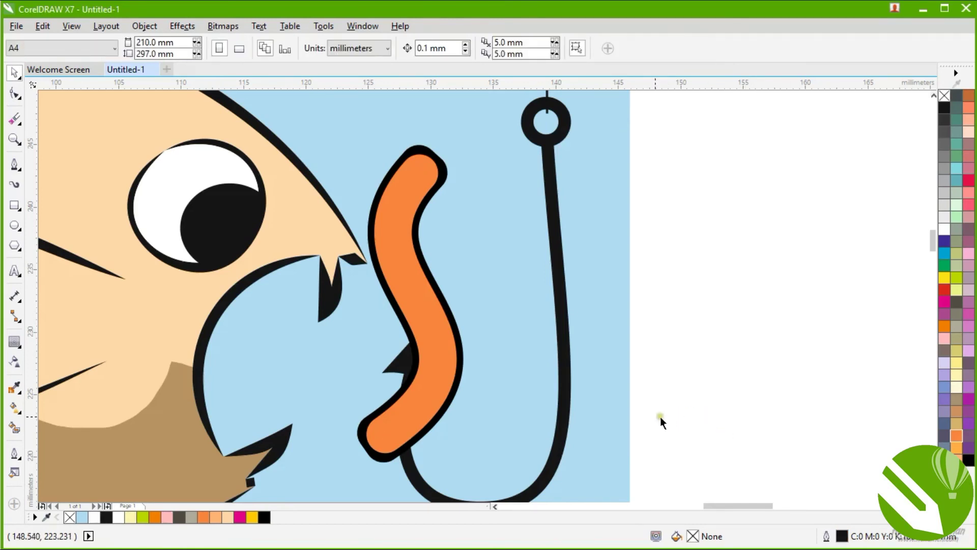
Move the contoured worm about 1.1 mm right and 0.5 mm down on the hook, deselect it and show the whole drawing.
mouse_move(444, 395)
mouse_down()
mouse_move(464, 371)
mouse_move(475, 389)
mouse_move(450, 394)
mouse_up()
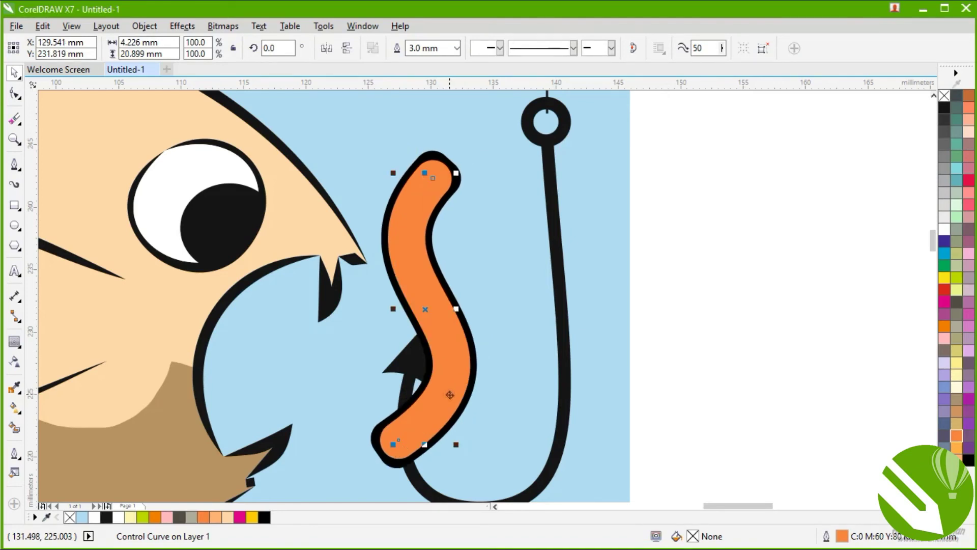
click(655, 374)
key(F4)
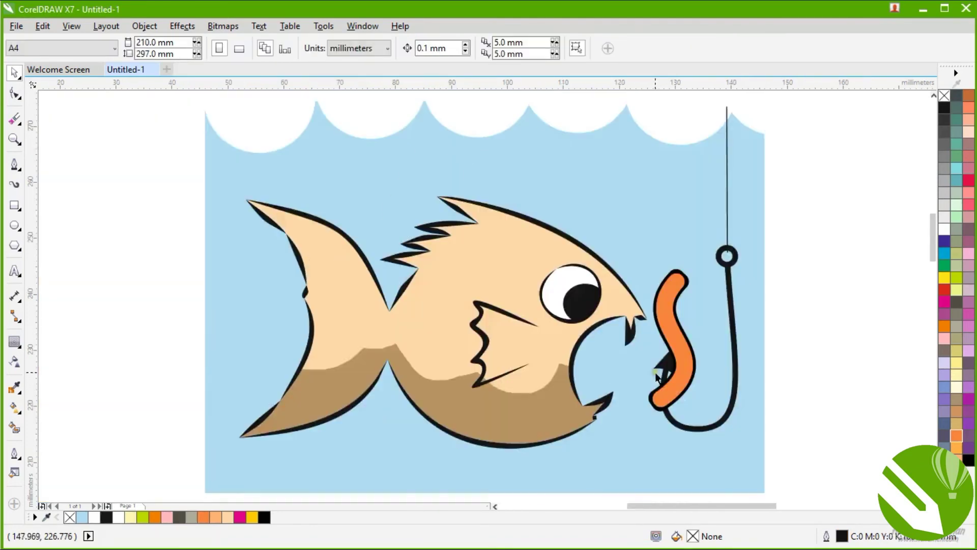